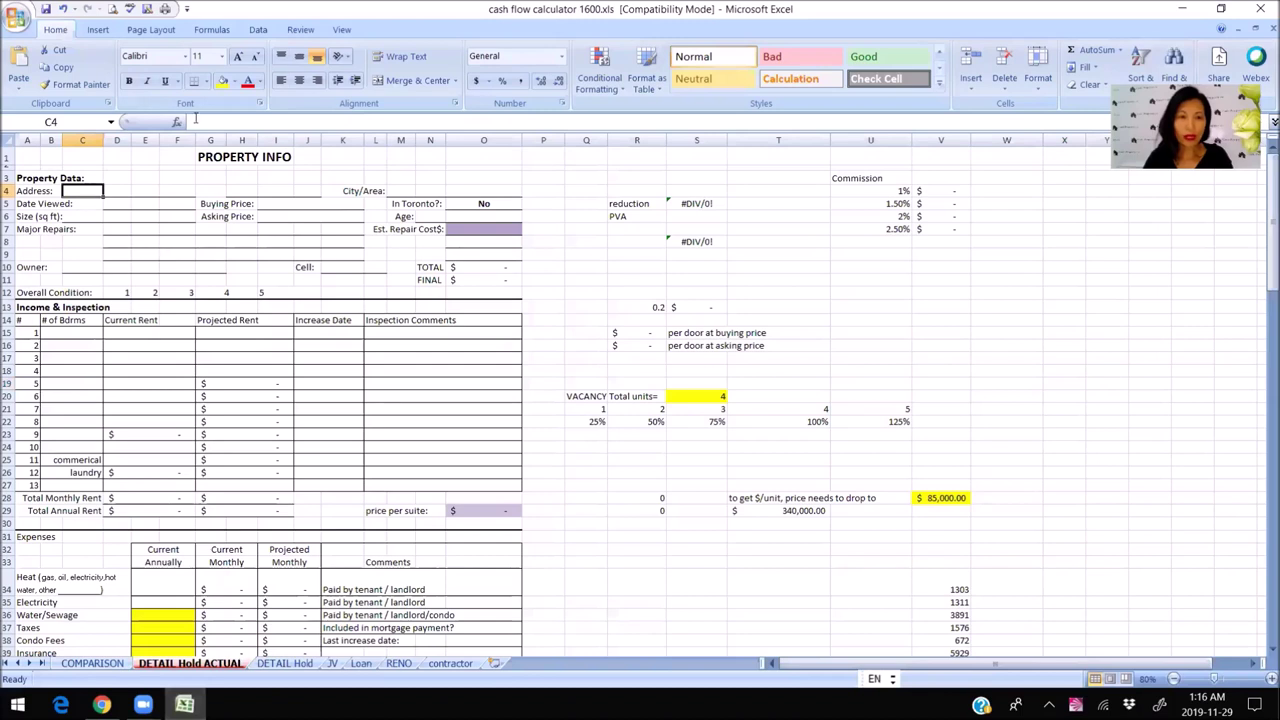
Paste the condo's street address into the address cell.
left_click(220, 122)
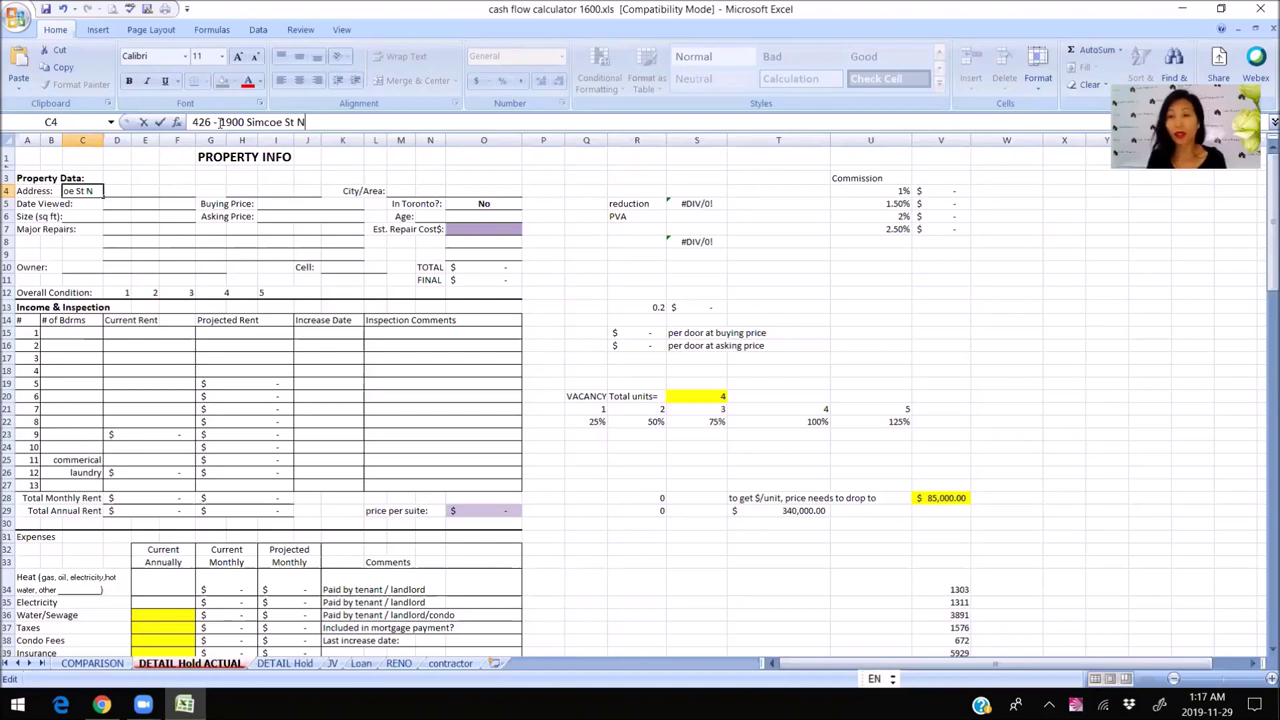
key("Return")
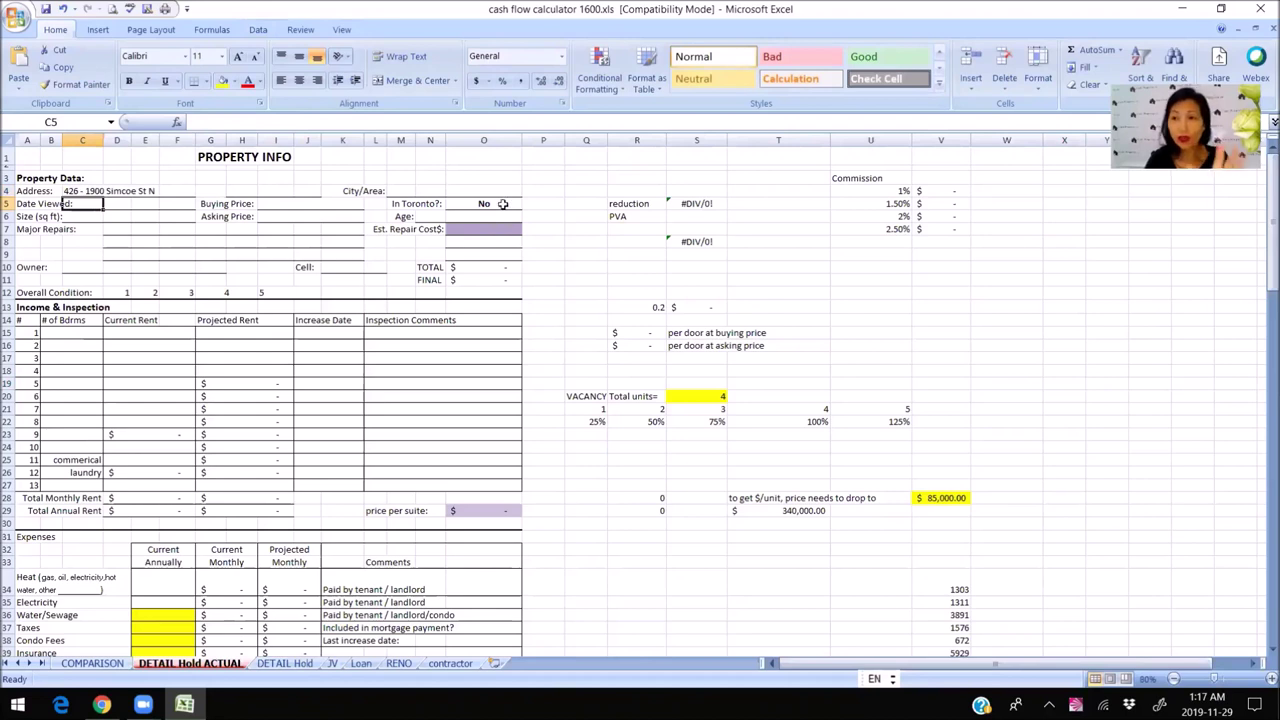
Enter an asking price of 179,900 and compare it with the browser listing.
left_click(283, 216)
type("17")
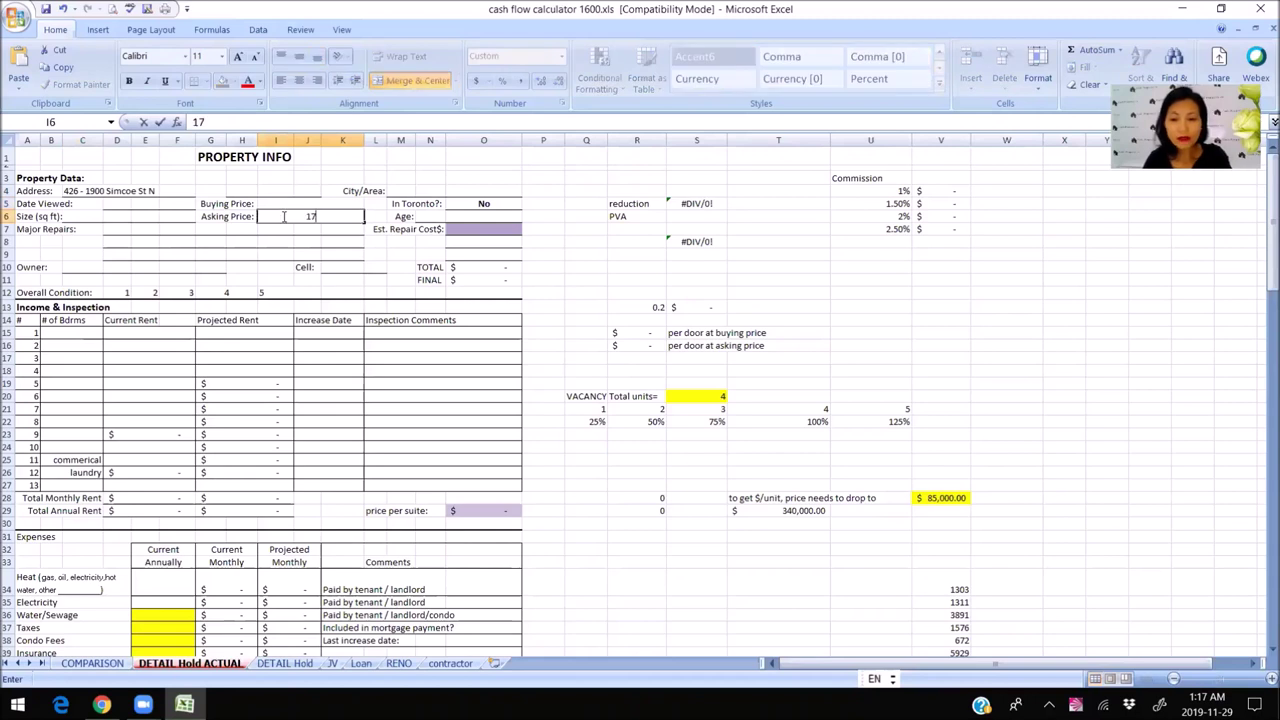
type("9900")
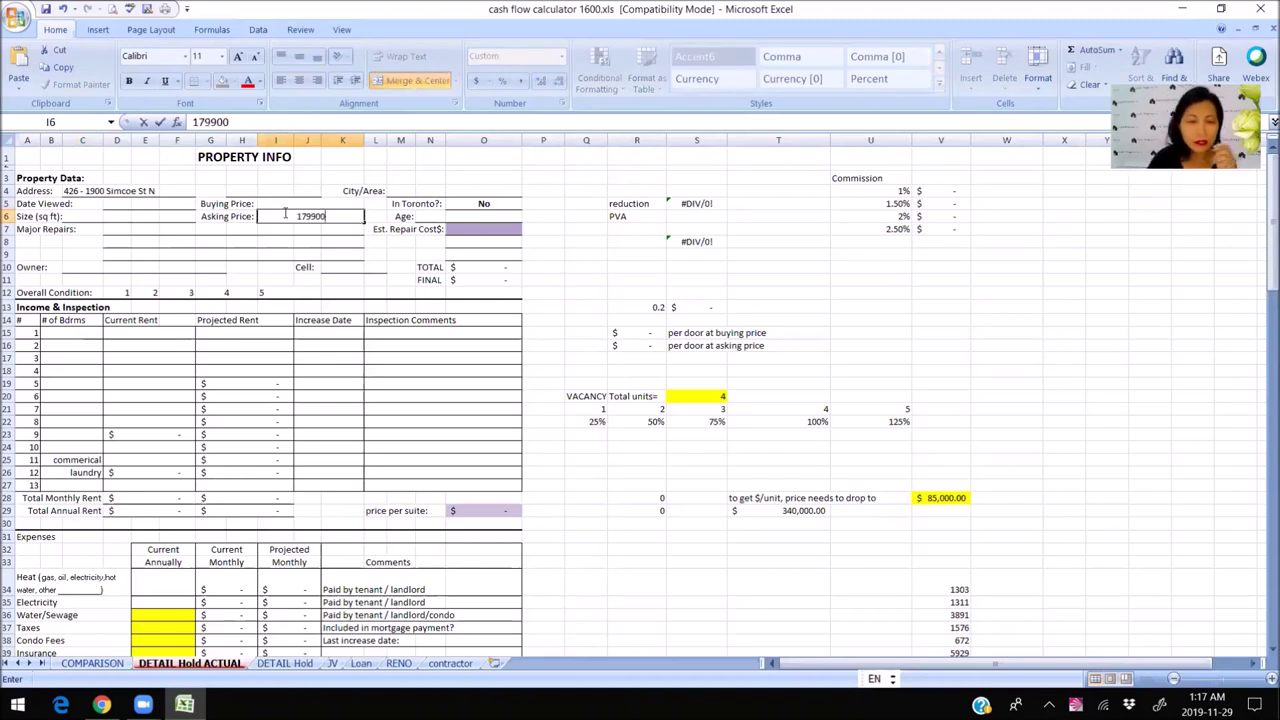
left_click(285, 252)
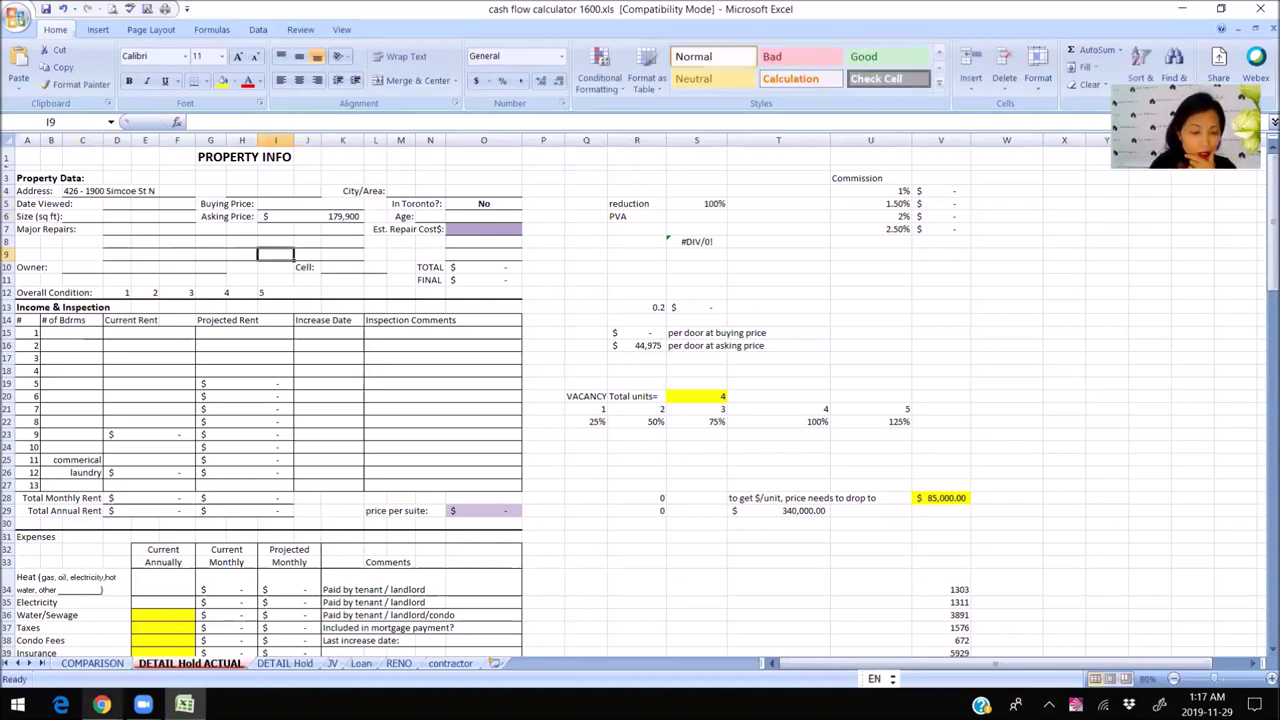
key("alt+Tab")
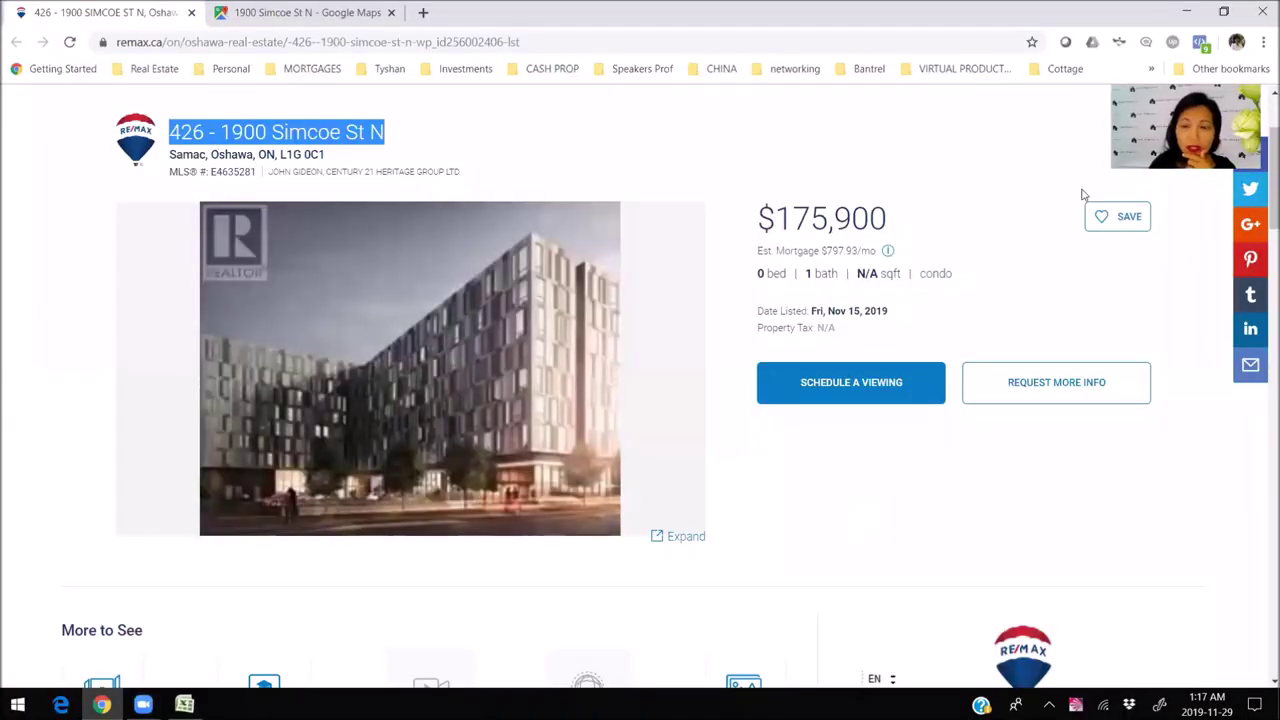
key("alt+Tab")
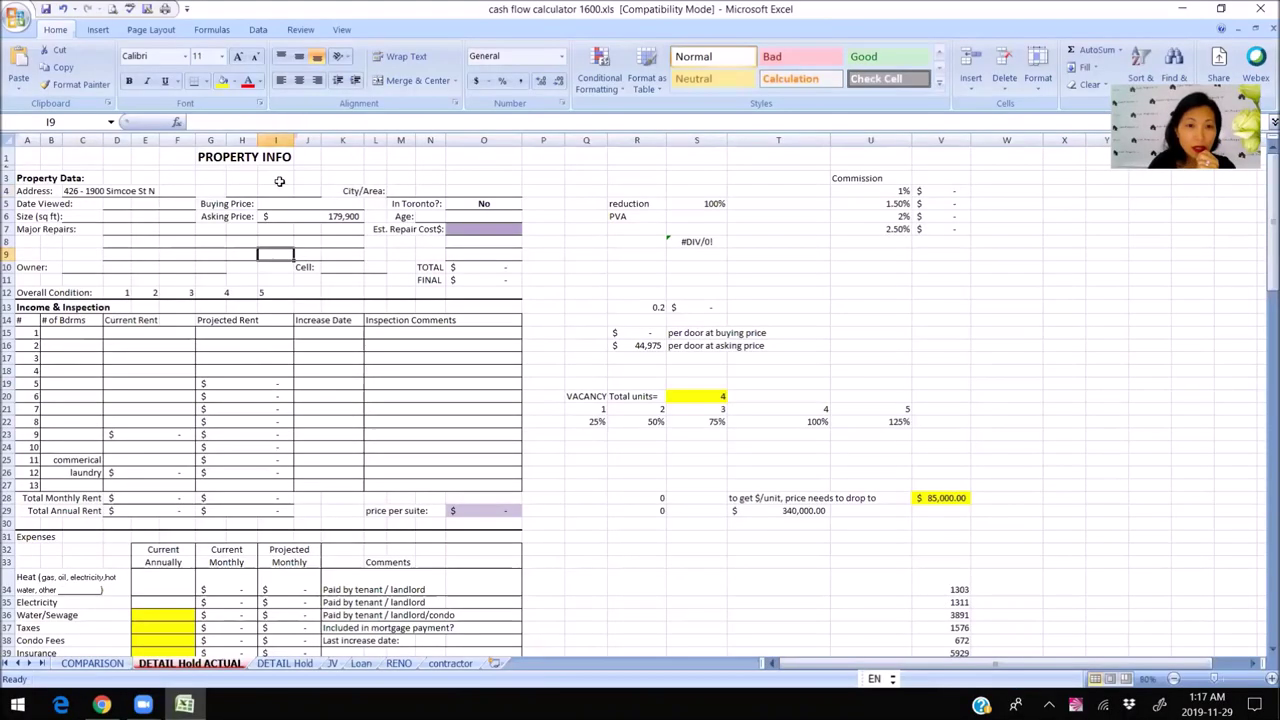
Correct the asking price to 175,900 and copy it into the buying price.
left_click(335, 216)
left_click(205, 121)
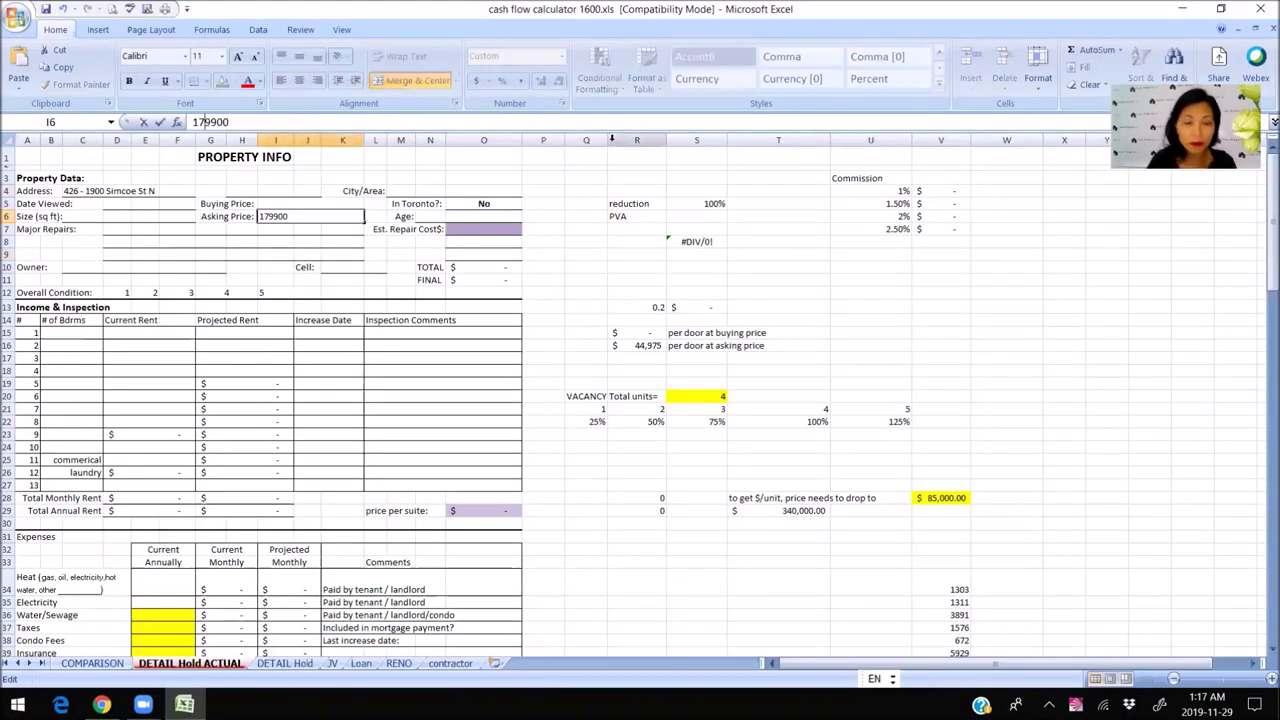
key("Delete")
type("5")
key("Return")
key("Up")
key("ctrl+c")
key("Up")
key("ctrl+v")
key("Down")
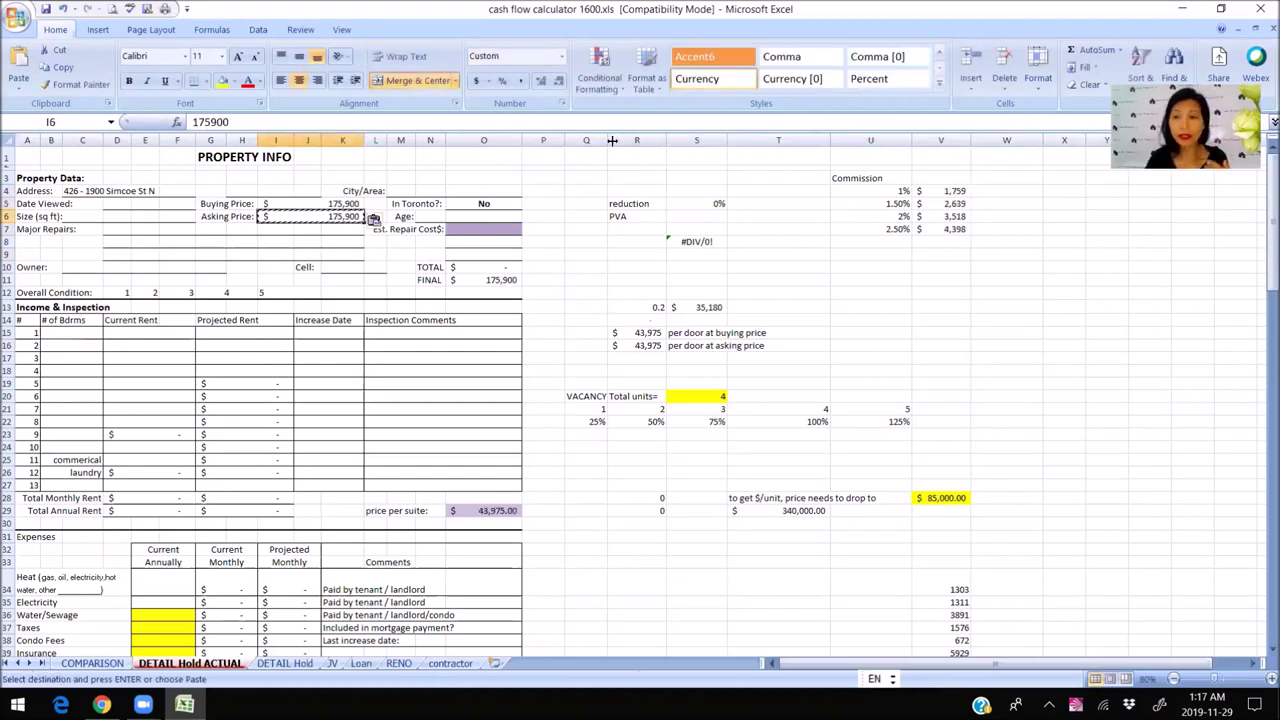
left_click(618, 346)
key("Escape")
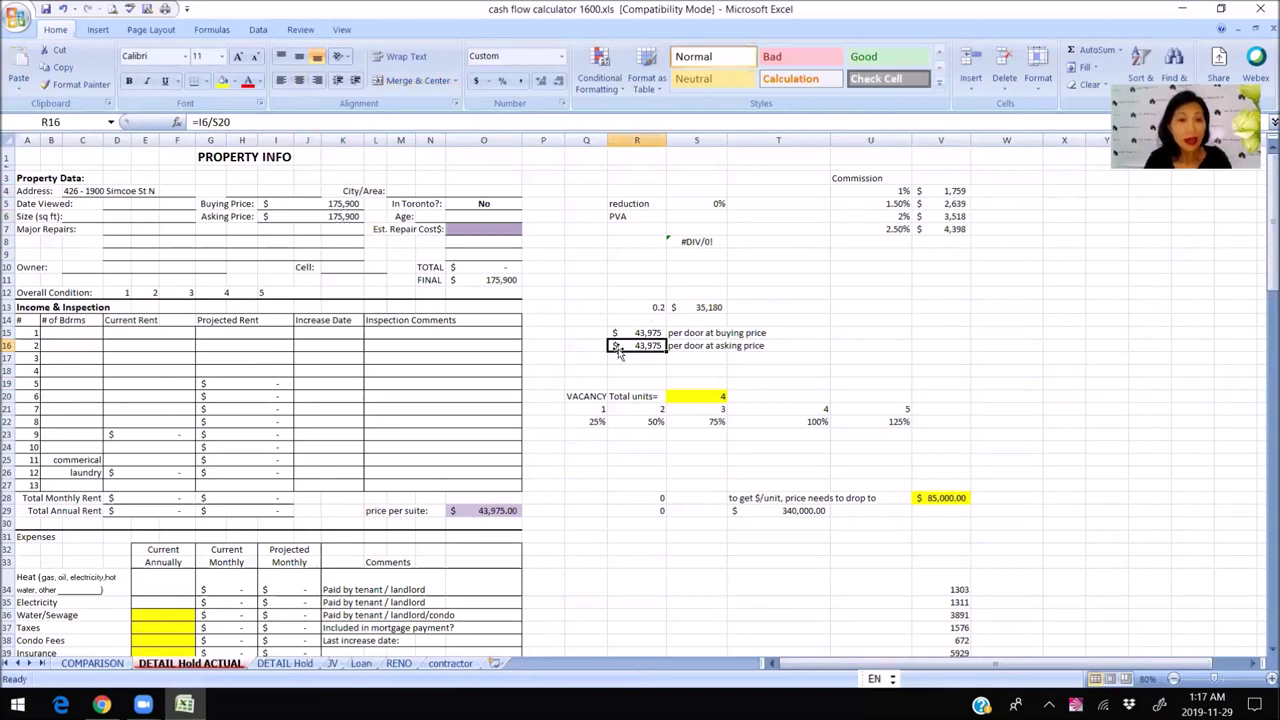
Give unit 1 zero bedrooms and 1,000 current and projected rent.
left_click(69, 332)
type("0")
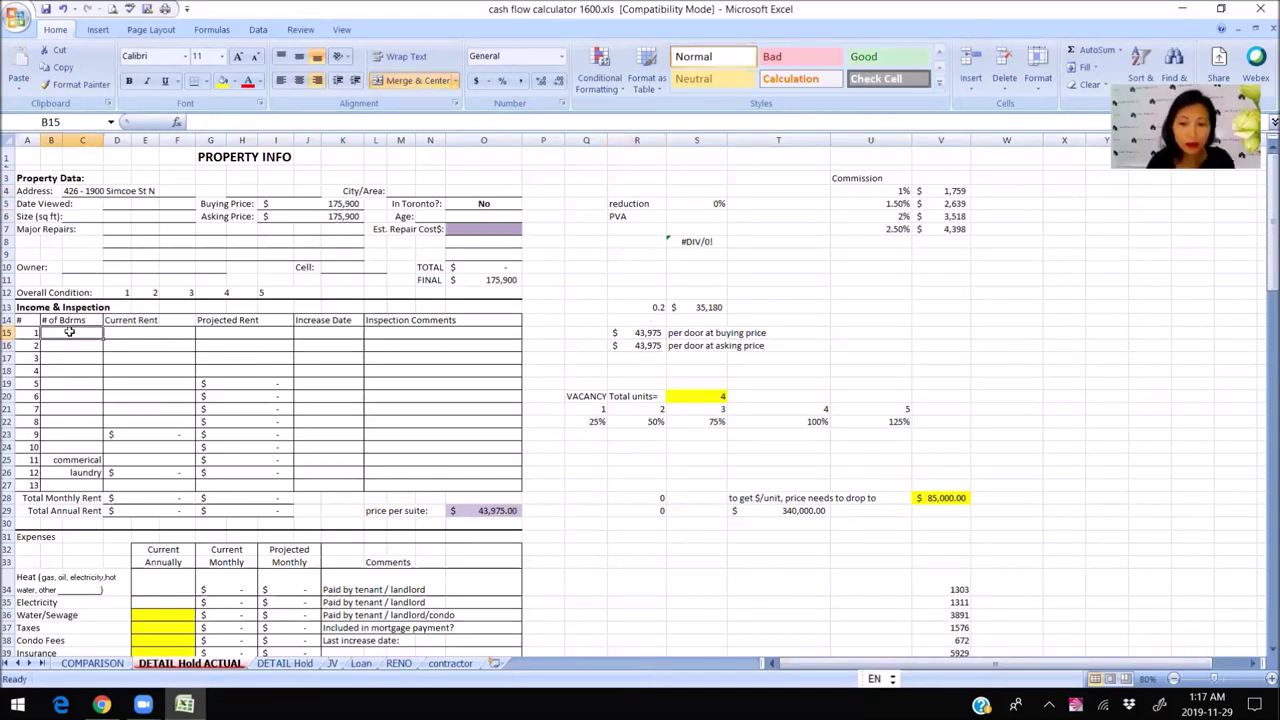
left_click(160, 330)
type("1000")
key("Return")
left_click(160, 333)
key("ctrl+c")
left_click(252, 333)
key("ctrl+v")
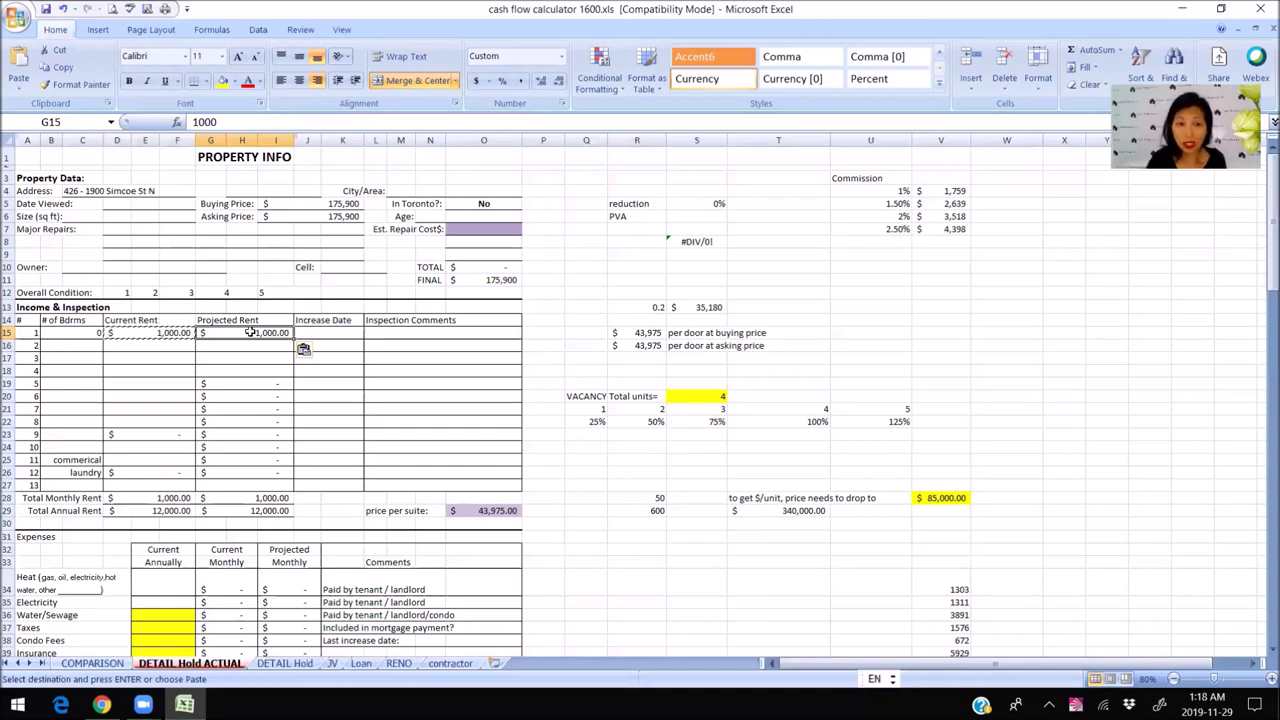
Enter monthly condo fees of 218 in the expenses section.
left_click(350, 420)
scroll(238, 388, "down", 4)
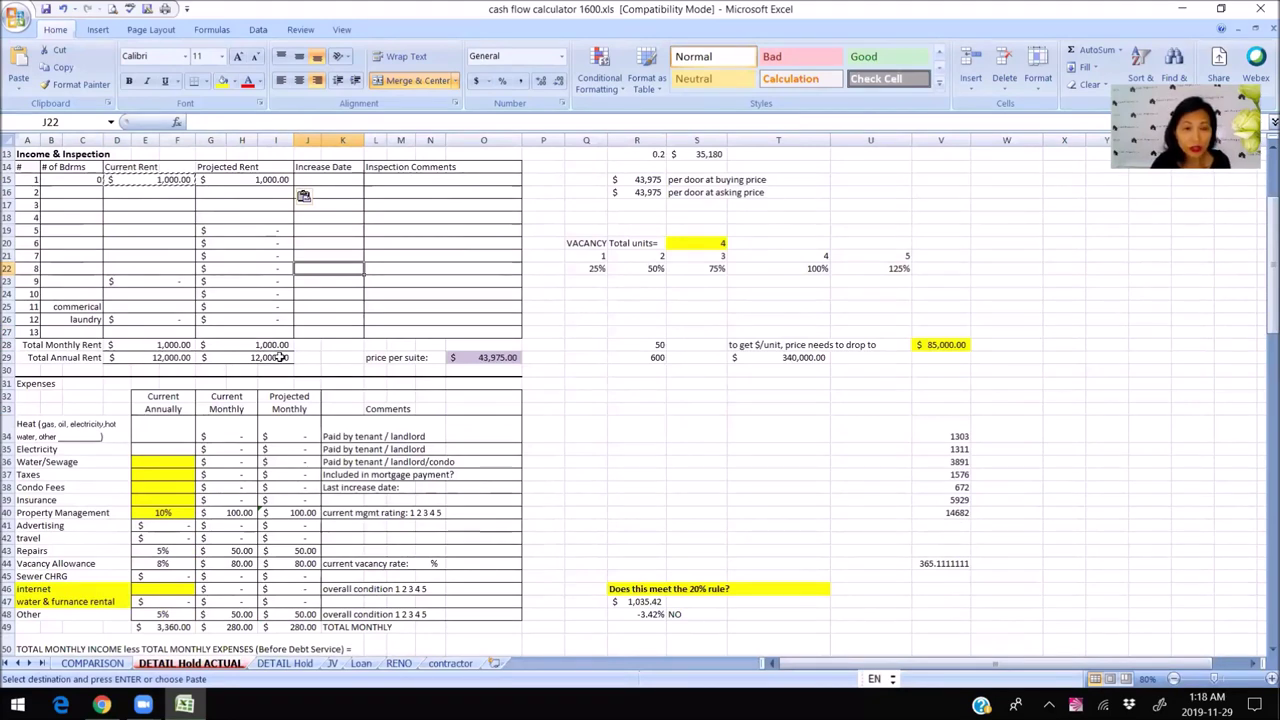
left_click(280, 357)
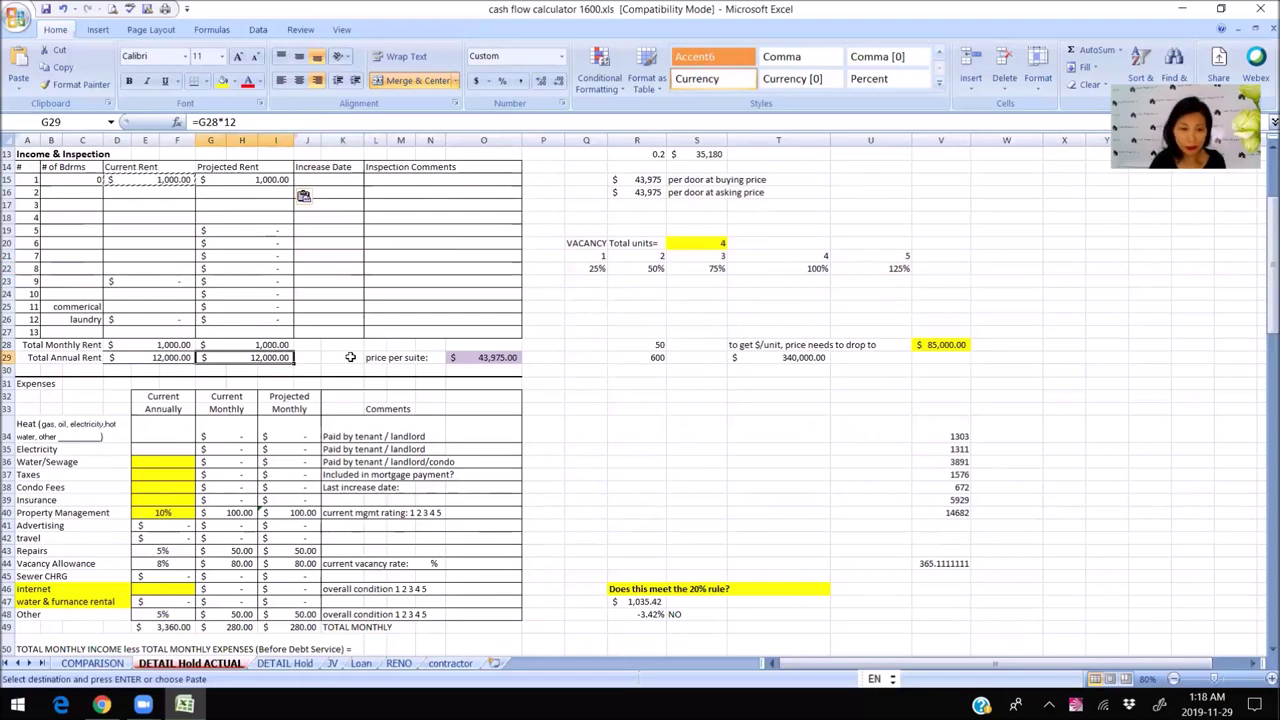
scroll(346, 368, "down", 2)
left_click(182, 357)
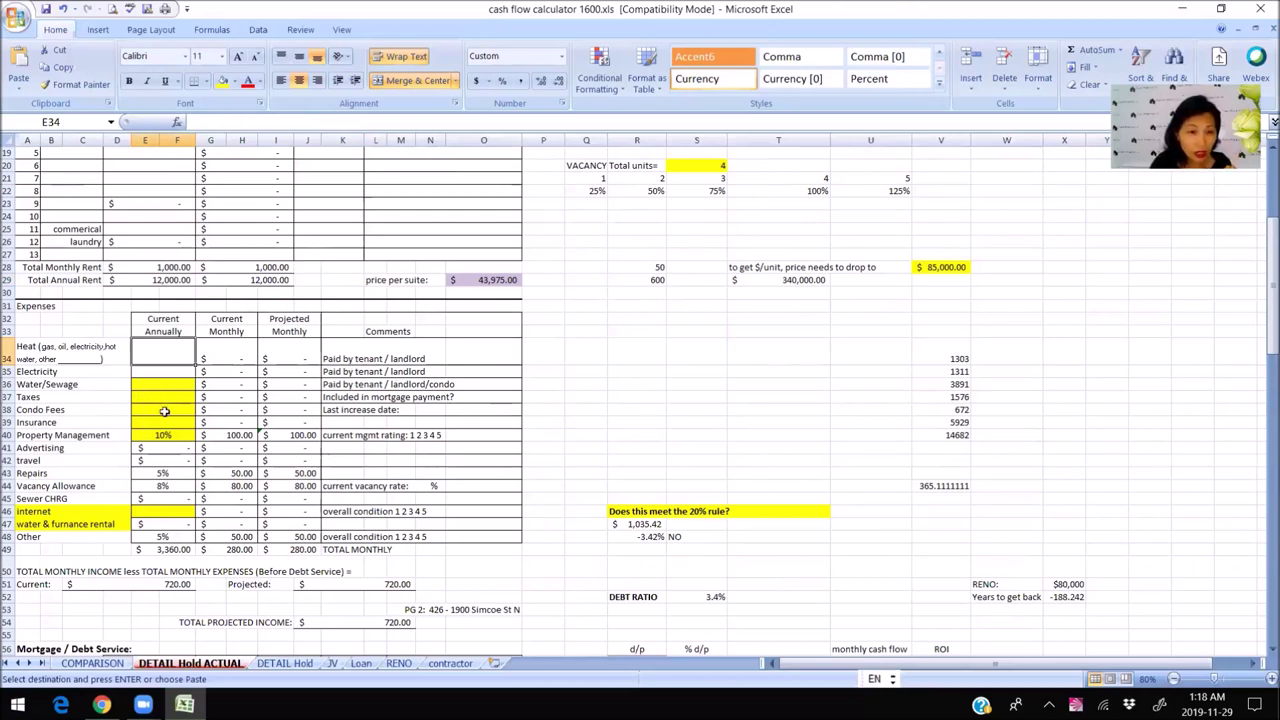
left_click(226, 410)
type("218")
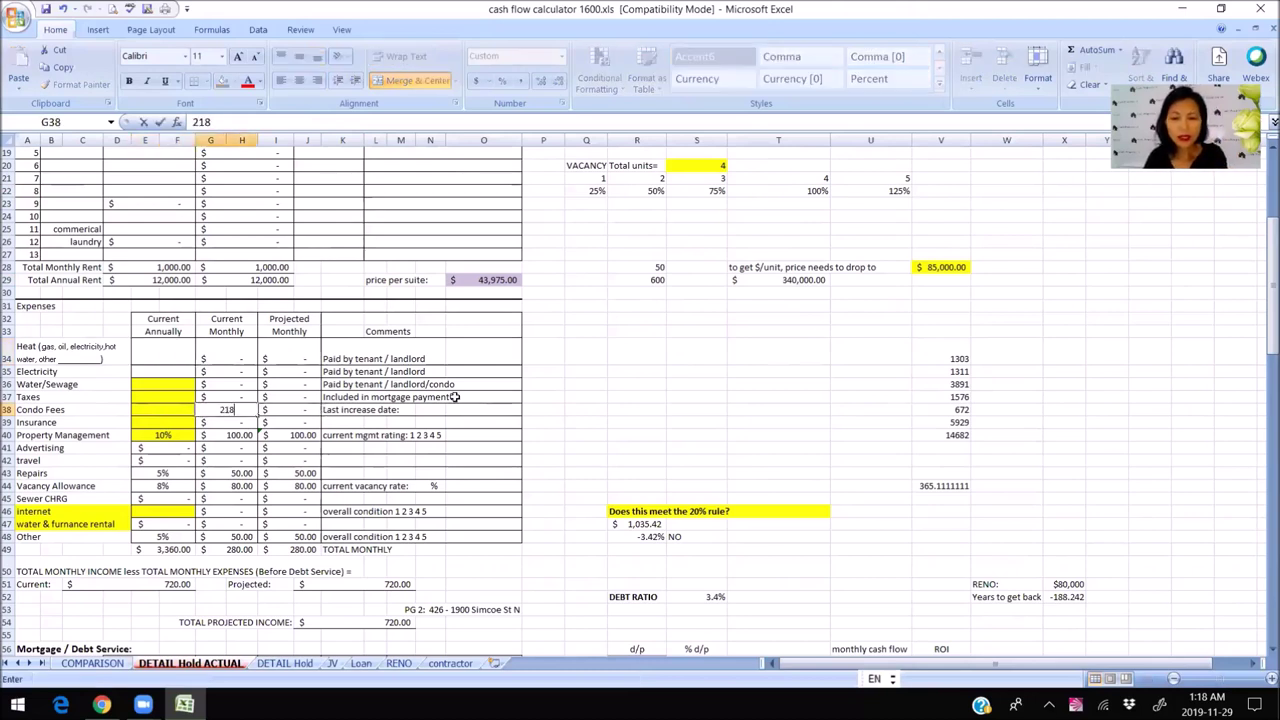
key("Return")
left_click(358, 485)
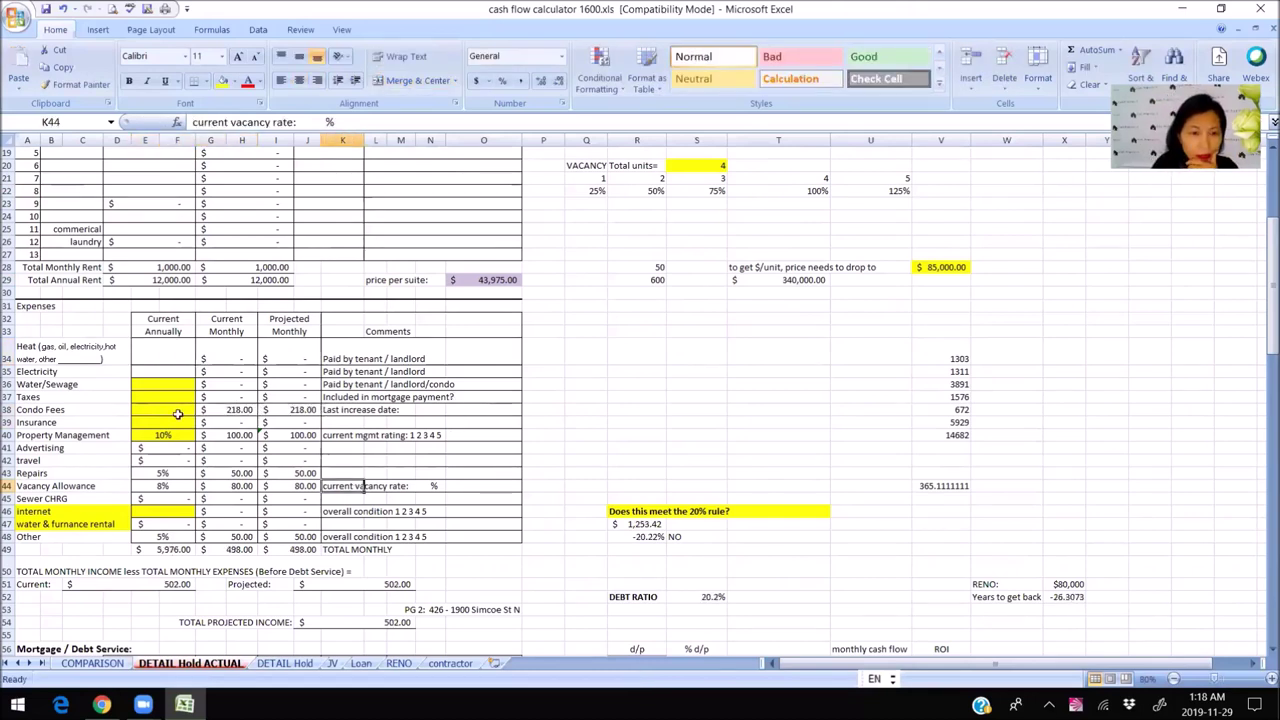
Make the annual condo fee =G38*12, giving 2,616.
left_click(177, 414)
type("=")
left_click(233, 410)
type("*12")
key("Return")
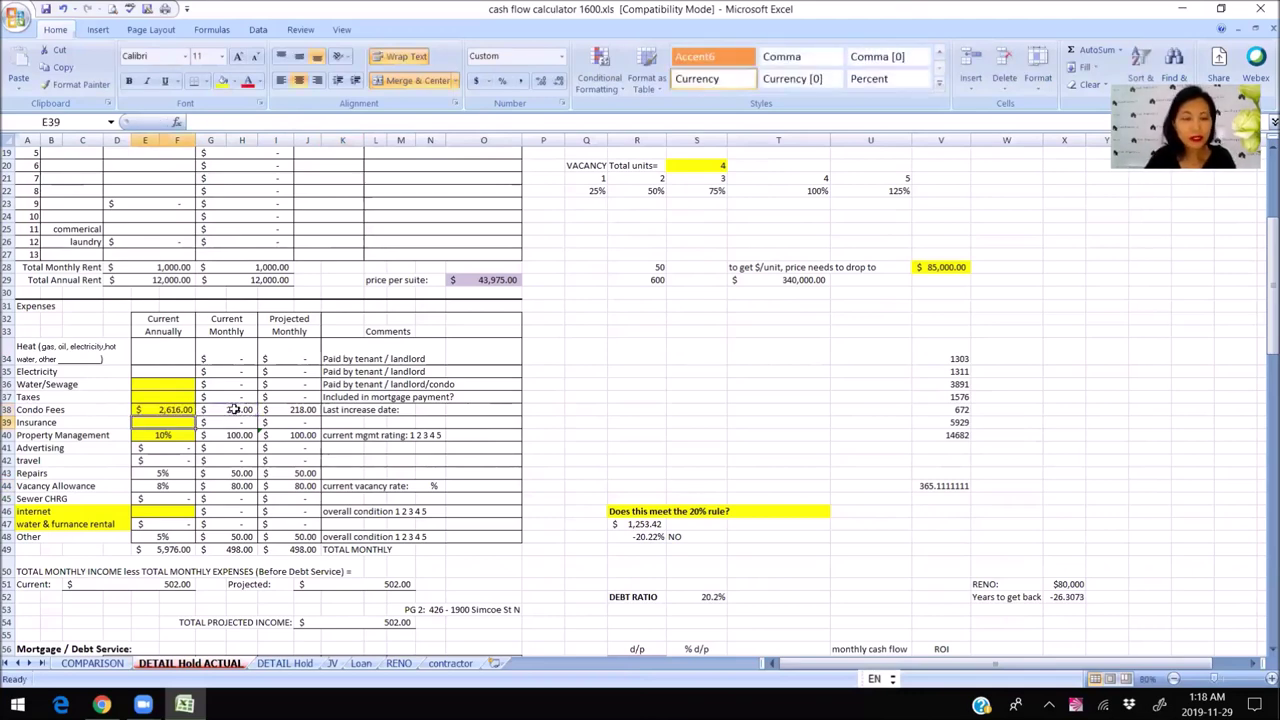
Check the condo fees against the browser listing and return to the spreadsheet.
left_click(101, 705)
left_click(478, 552)
scroll(478, 555, "down", 5)
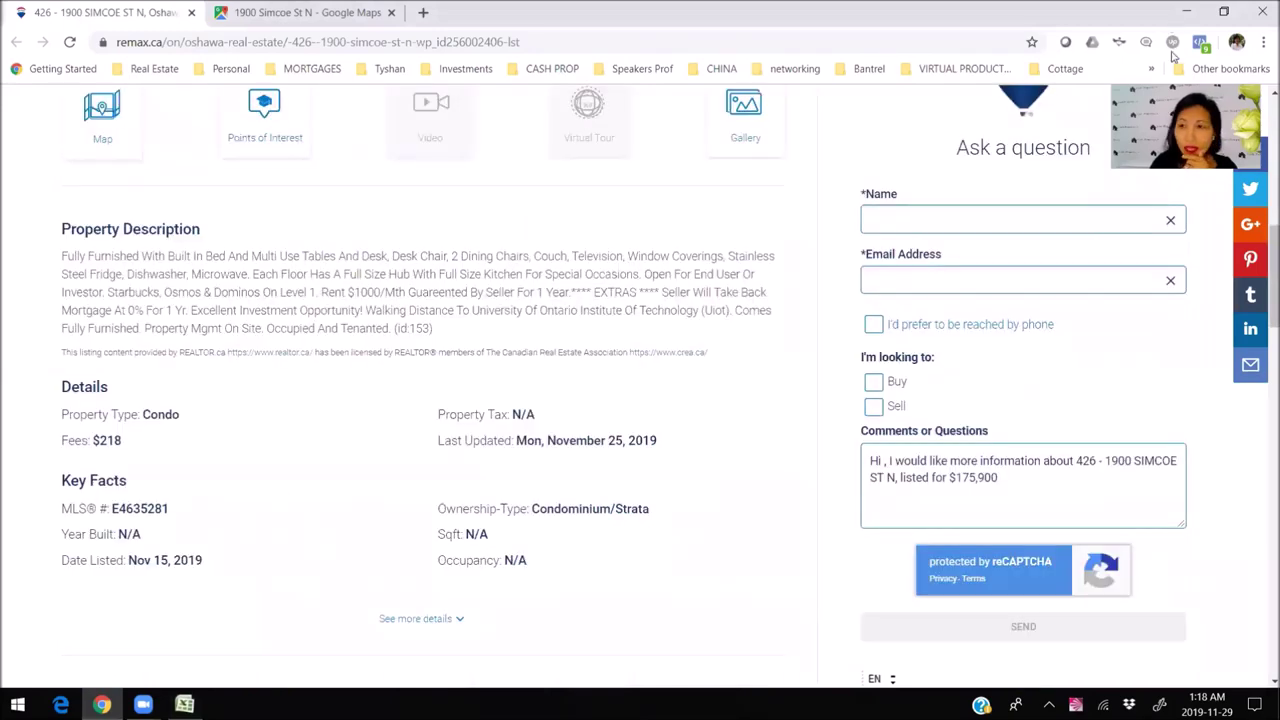
left_click(1182, 18)
left_click(148, 397)
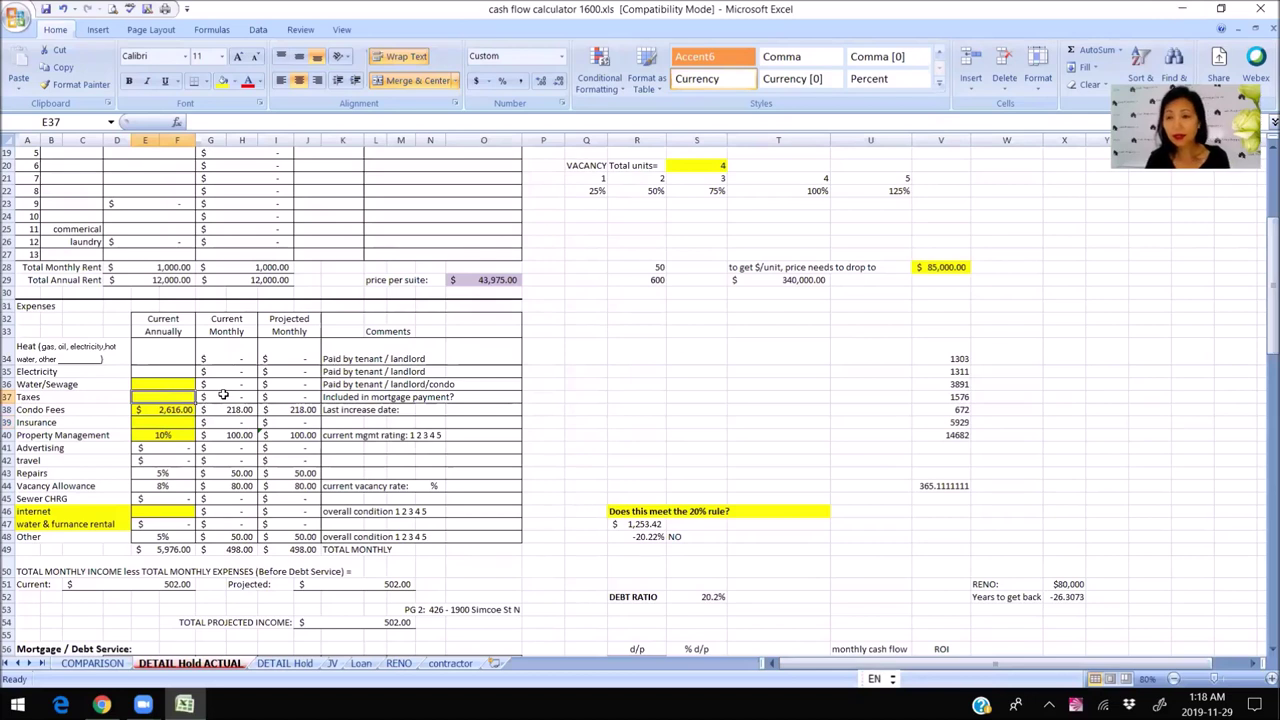
Enter annual taxes of 2,000, giving 166.67 per month.
type("2000")
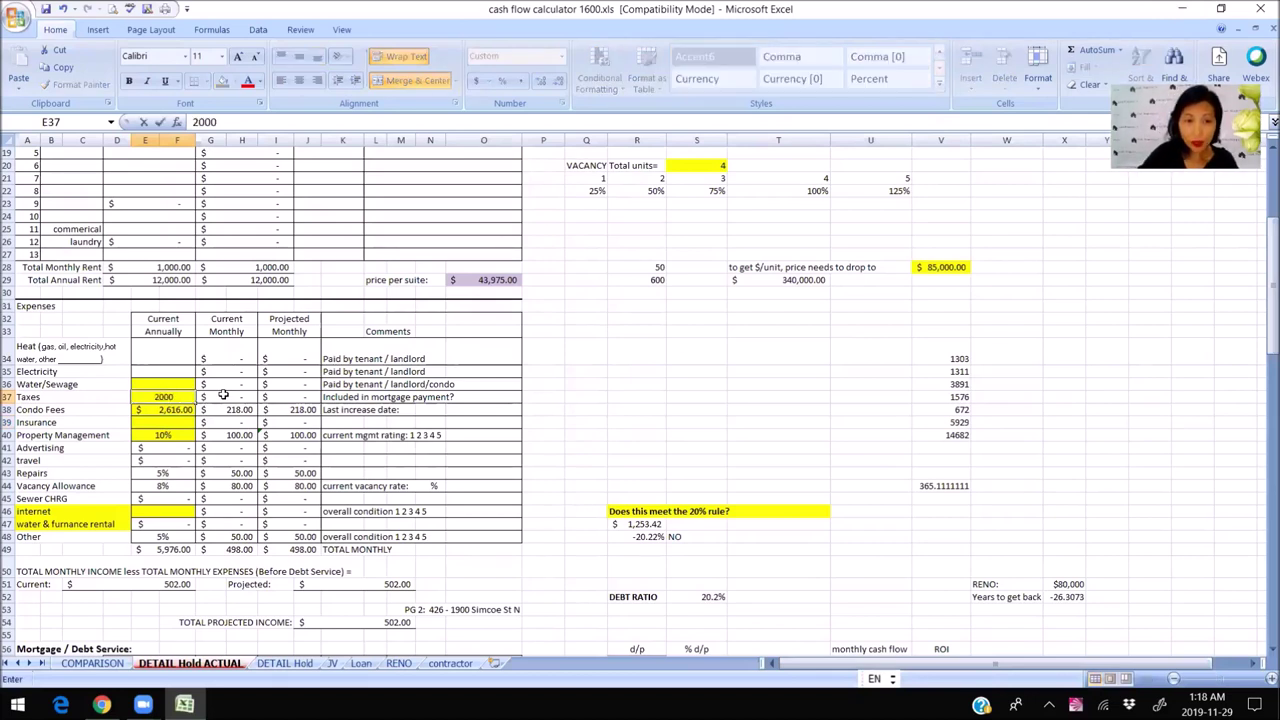
key("Return")
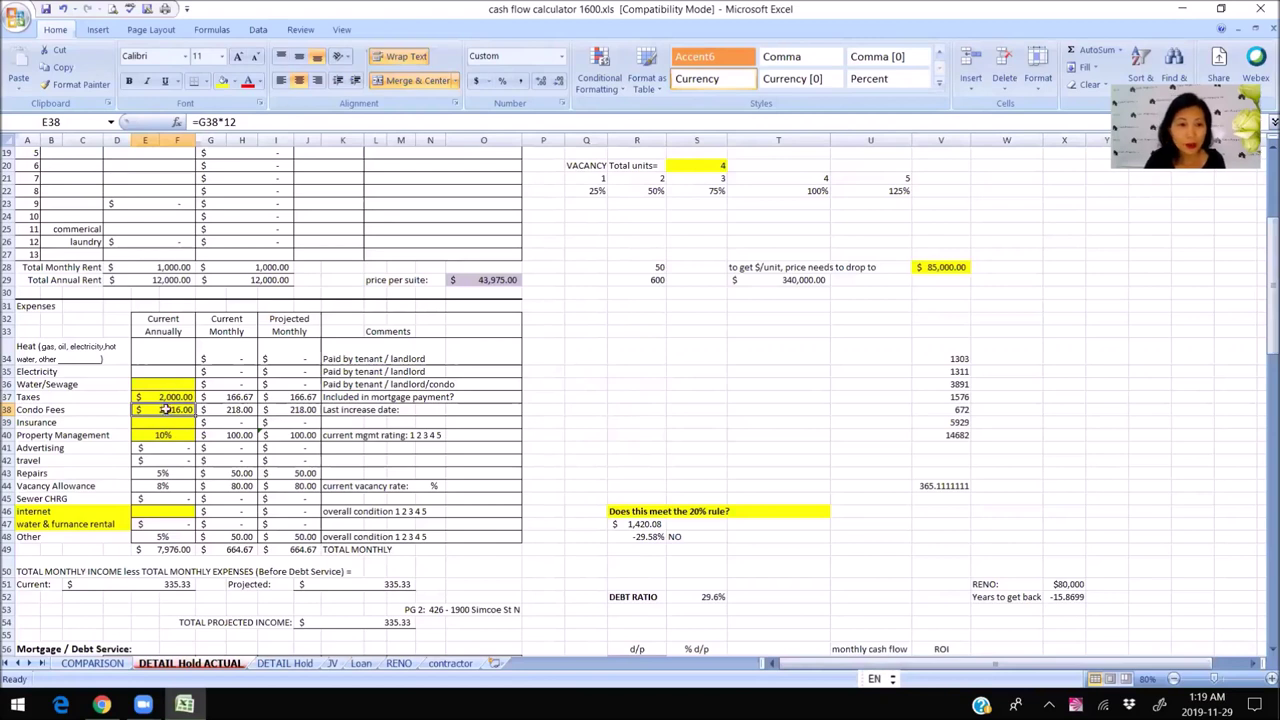
Enter 1,000 annual insurance and reuse the monthly Taxes formula for 83.33 monthly.
left_click(170, 422)
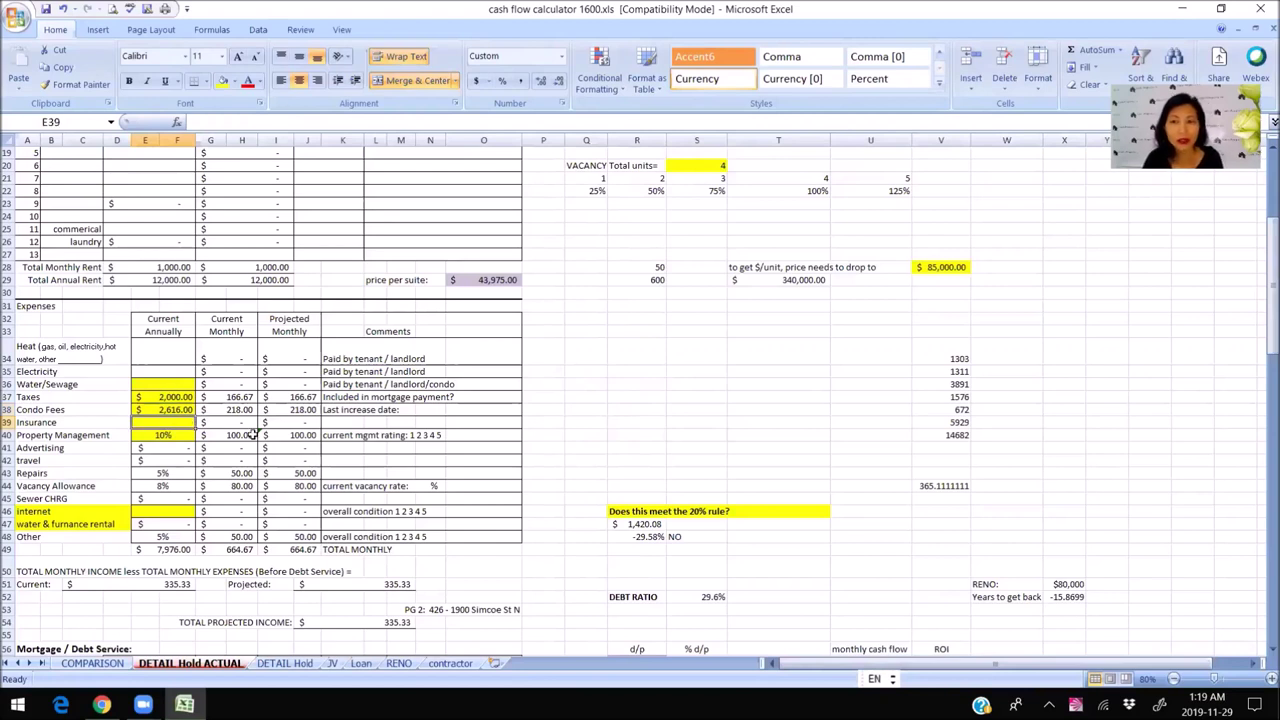
type("1000")
key("Return")
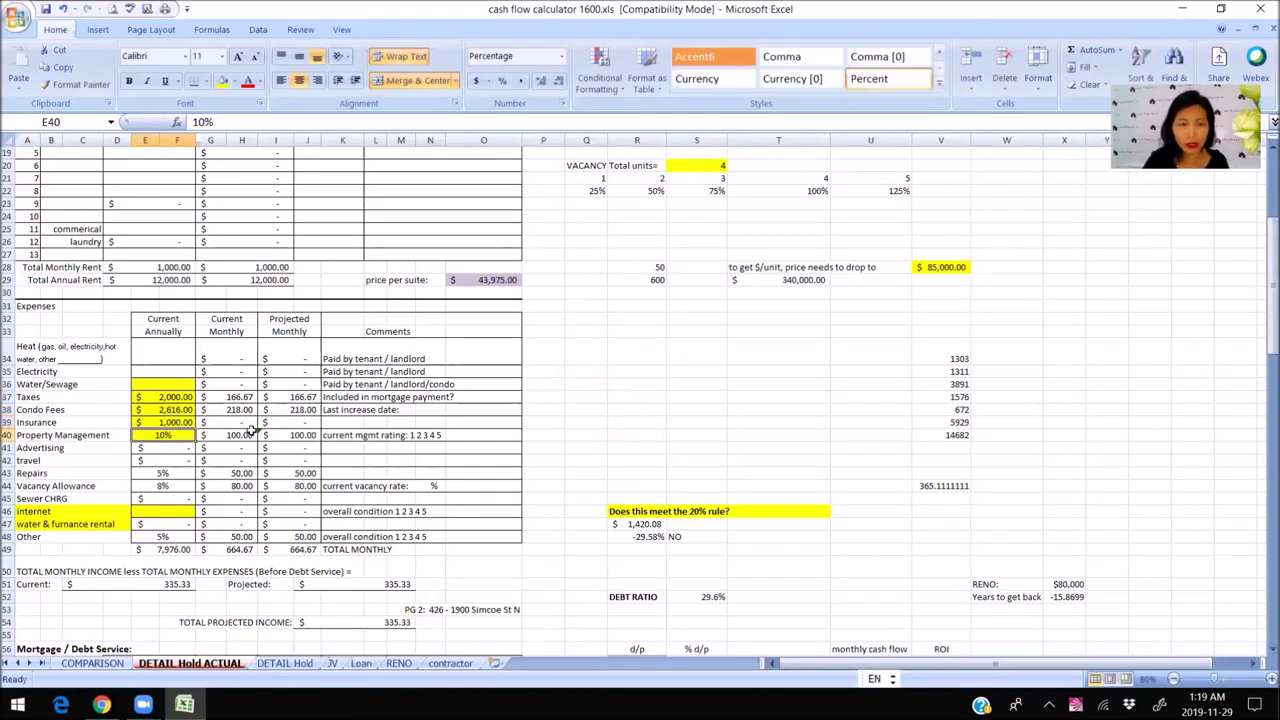
left_click(243, 397)
key("ctrl+c")
left_click(243, 422)
key("ctrl+v")
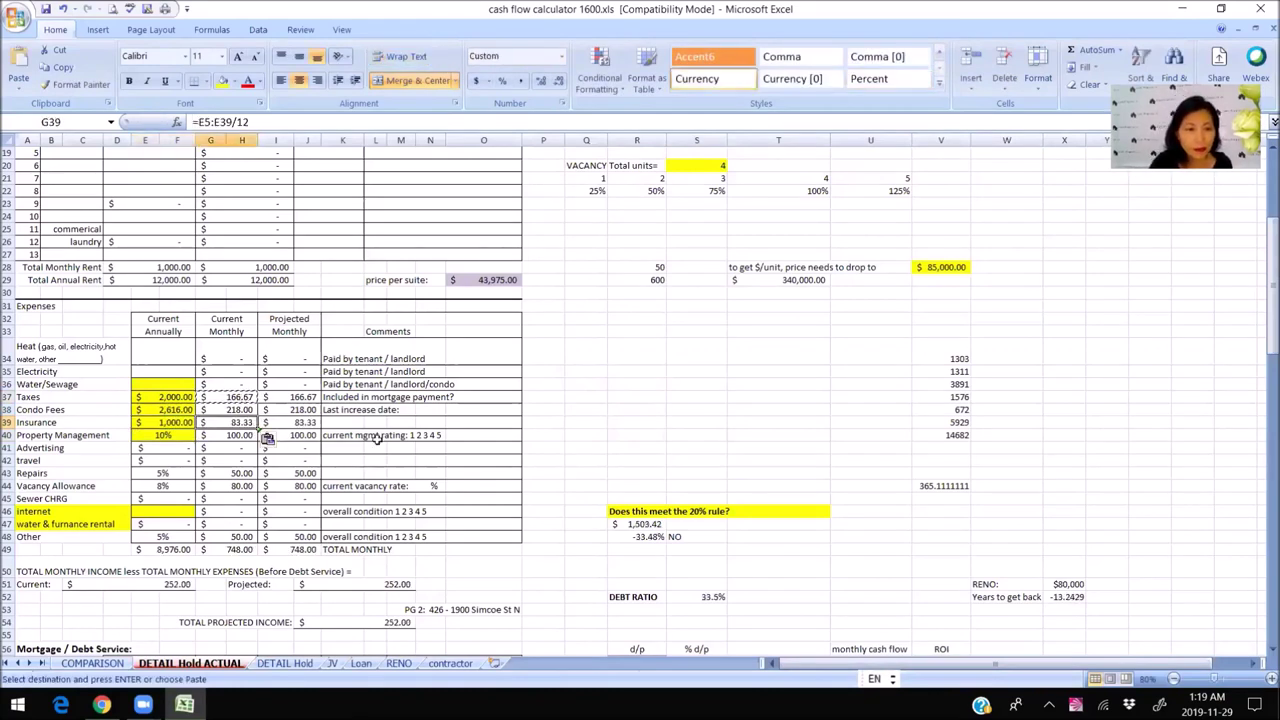
Review the property management, repairs, vacancy allowance and Other expense percentages.
left_click(178, 435)
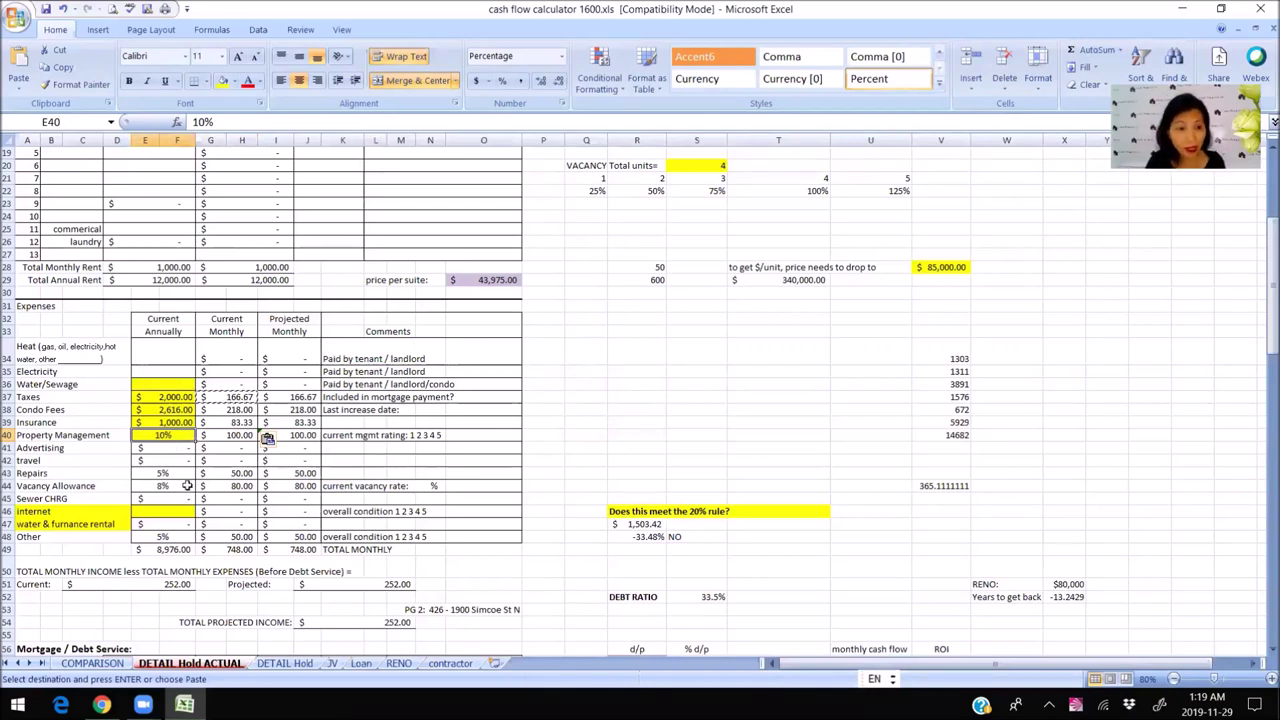
left_click(153, 475)
left_click(157, 487)
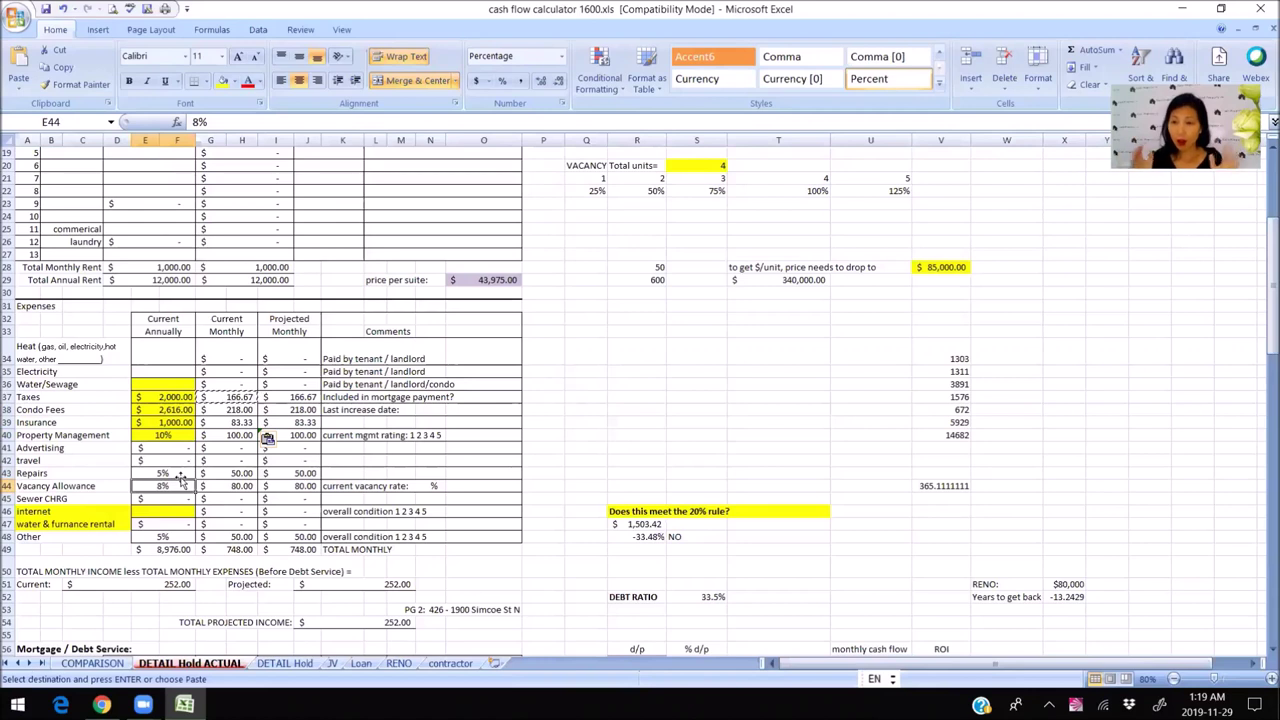
left_click(185, 540)
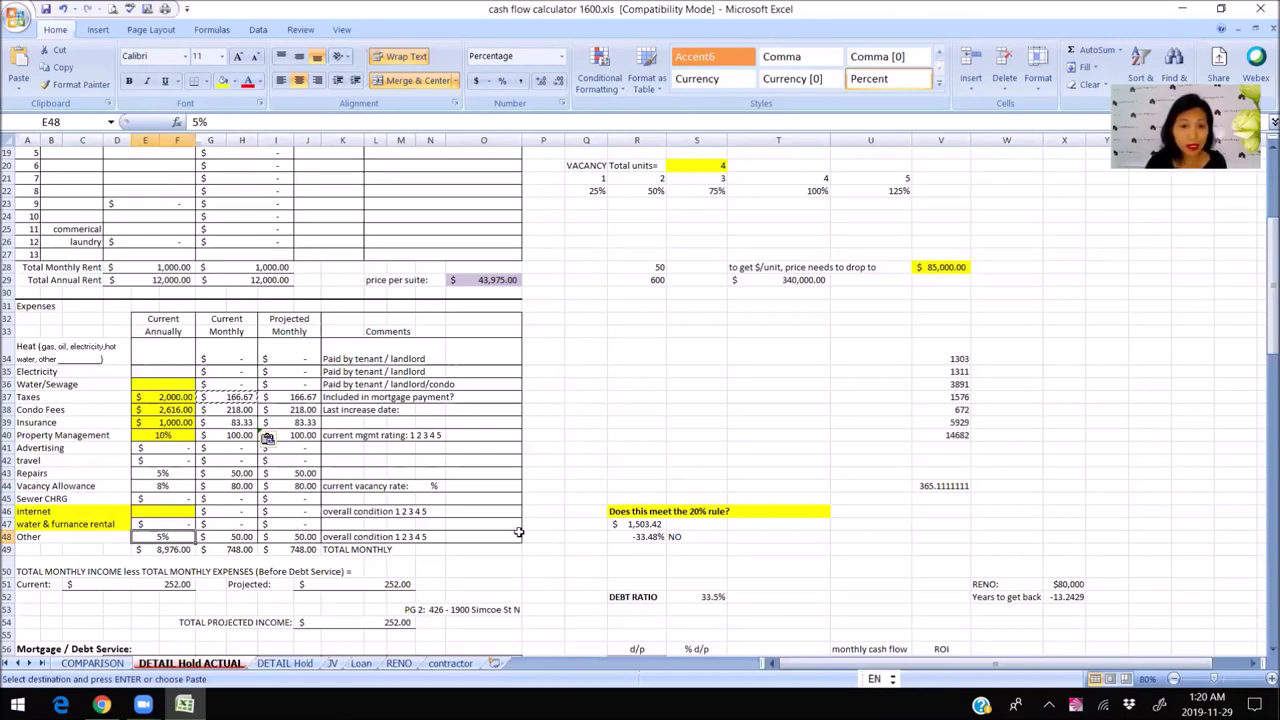
scroll(518, 532, "down", 3)
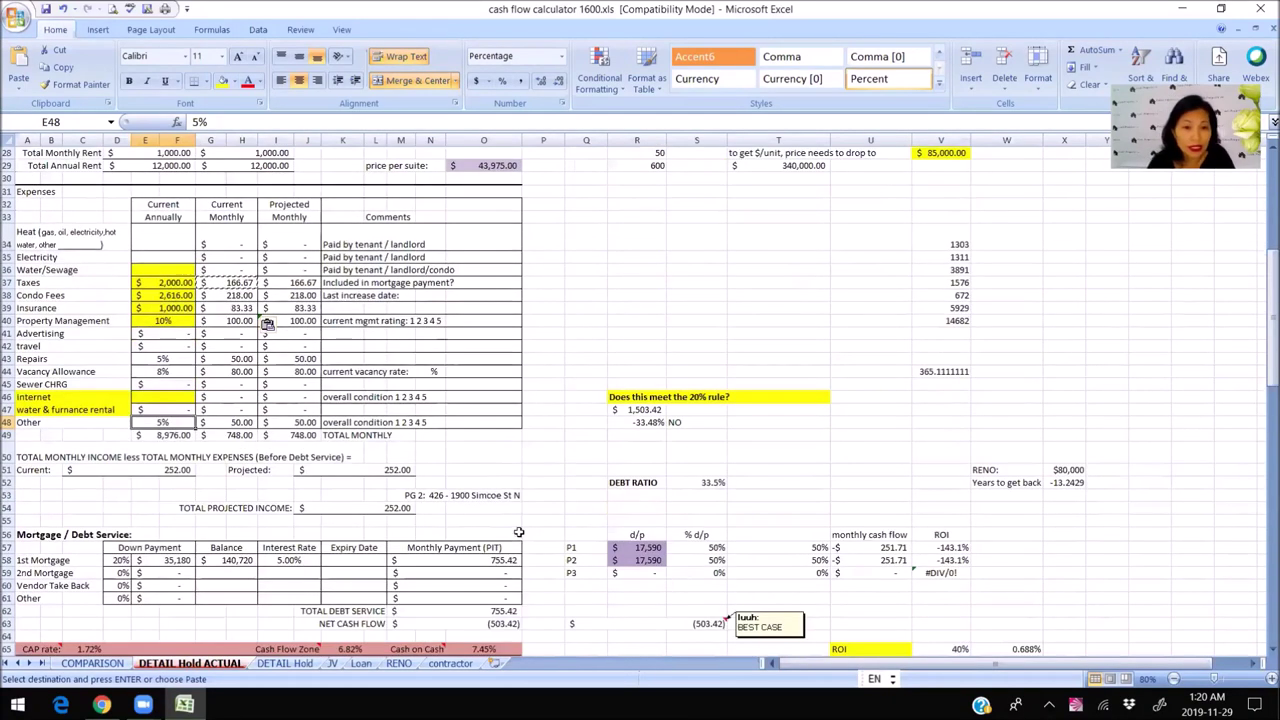
left_click(354, 508)
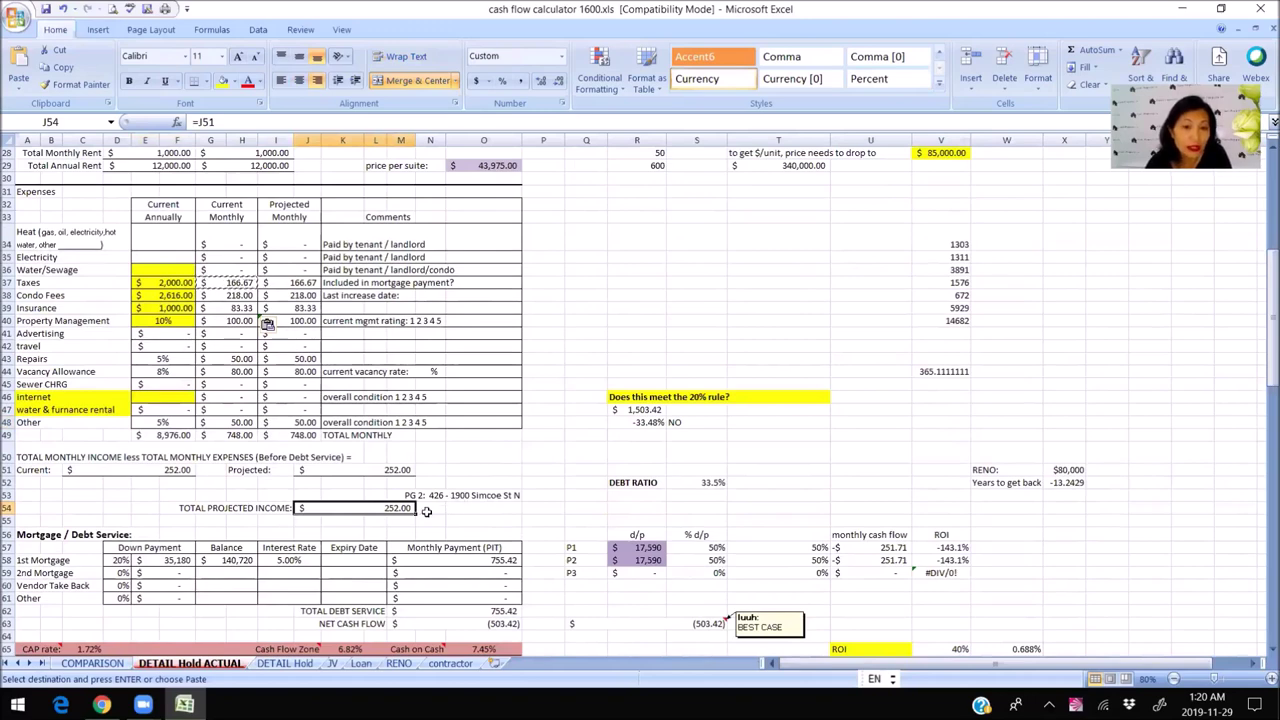
scroll(426, 511, "up", 4)
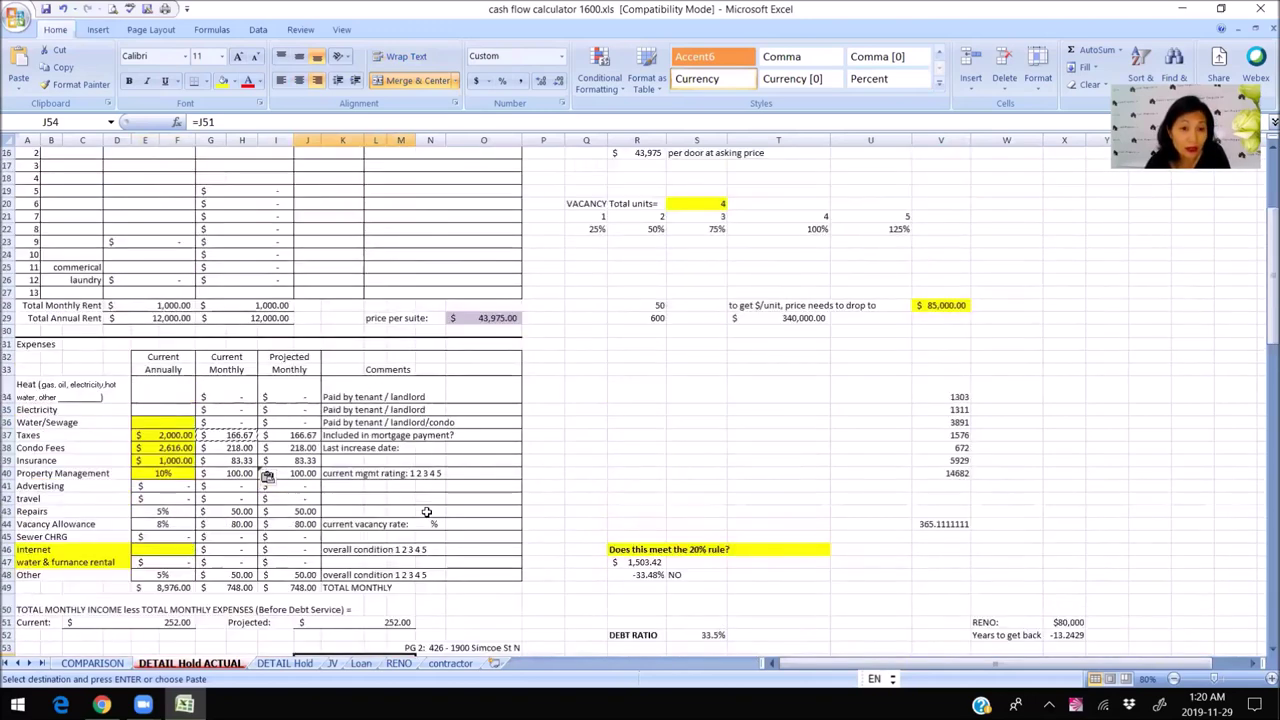
scroll(426, 511, "up", 3)
left_click(152, 422)
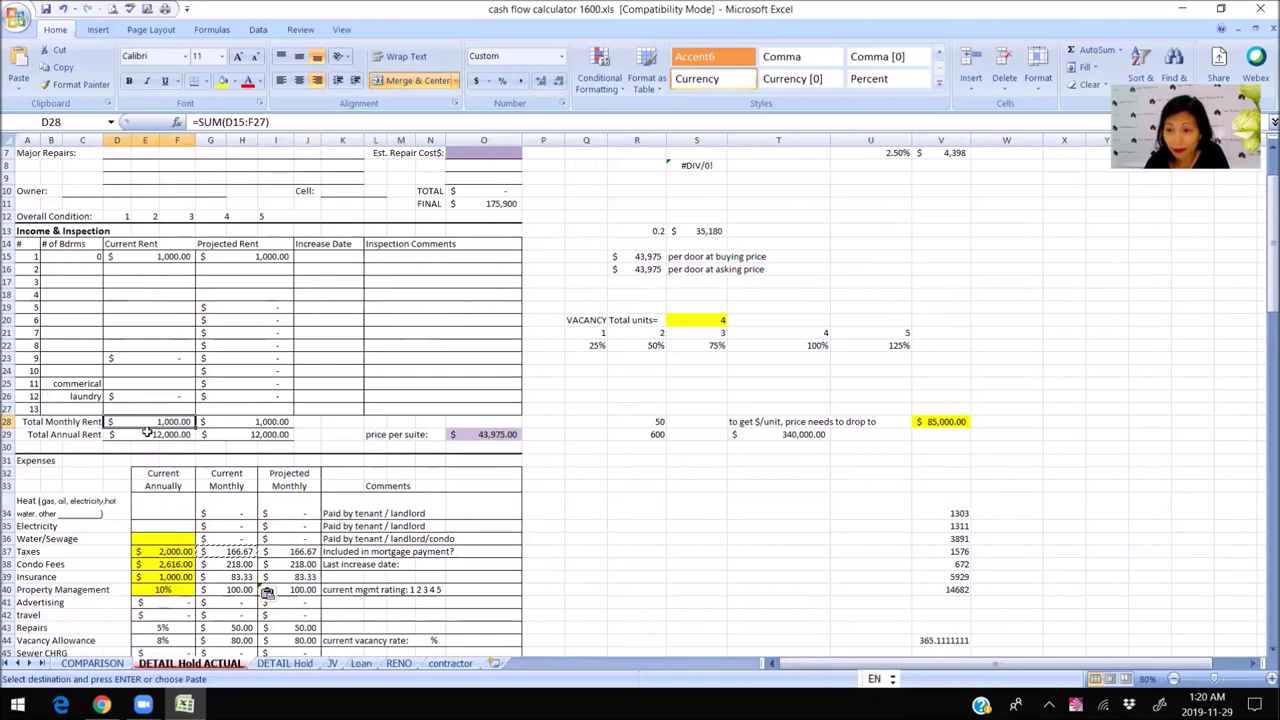
scroll(267, 592, "down", 9)
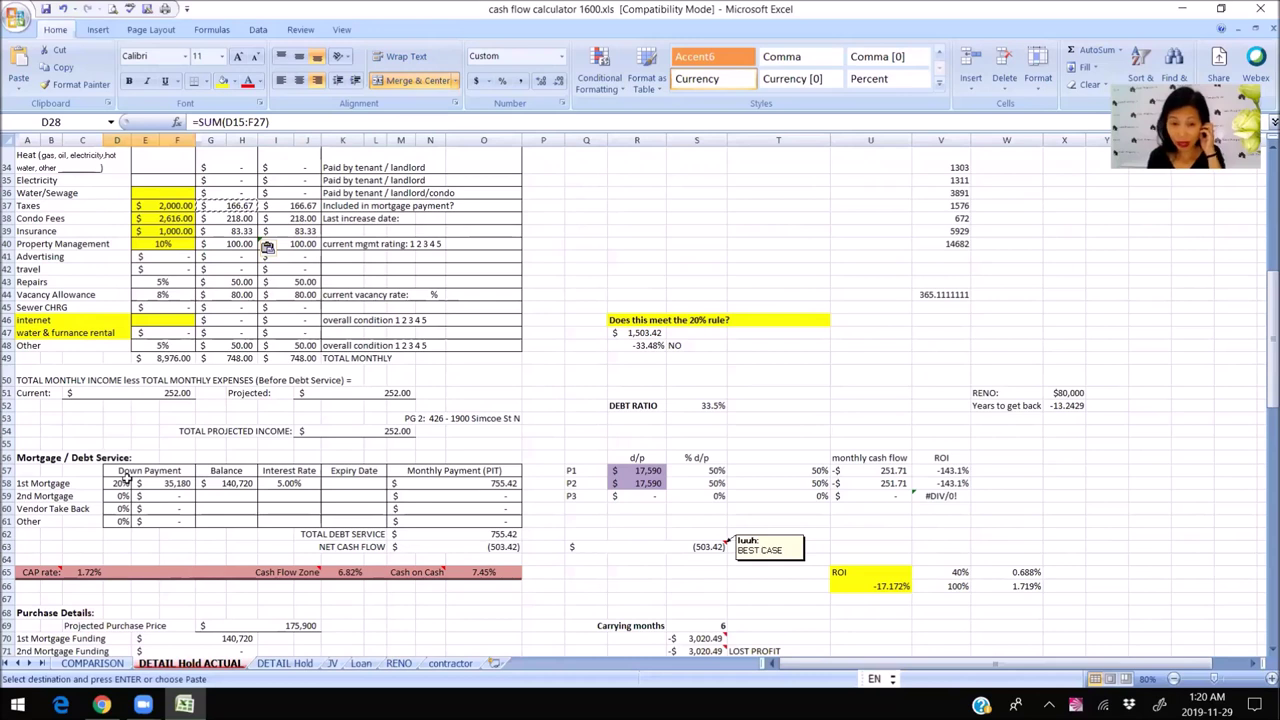
left_click(576, 546)
key("Return")
left_click(476, 547)
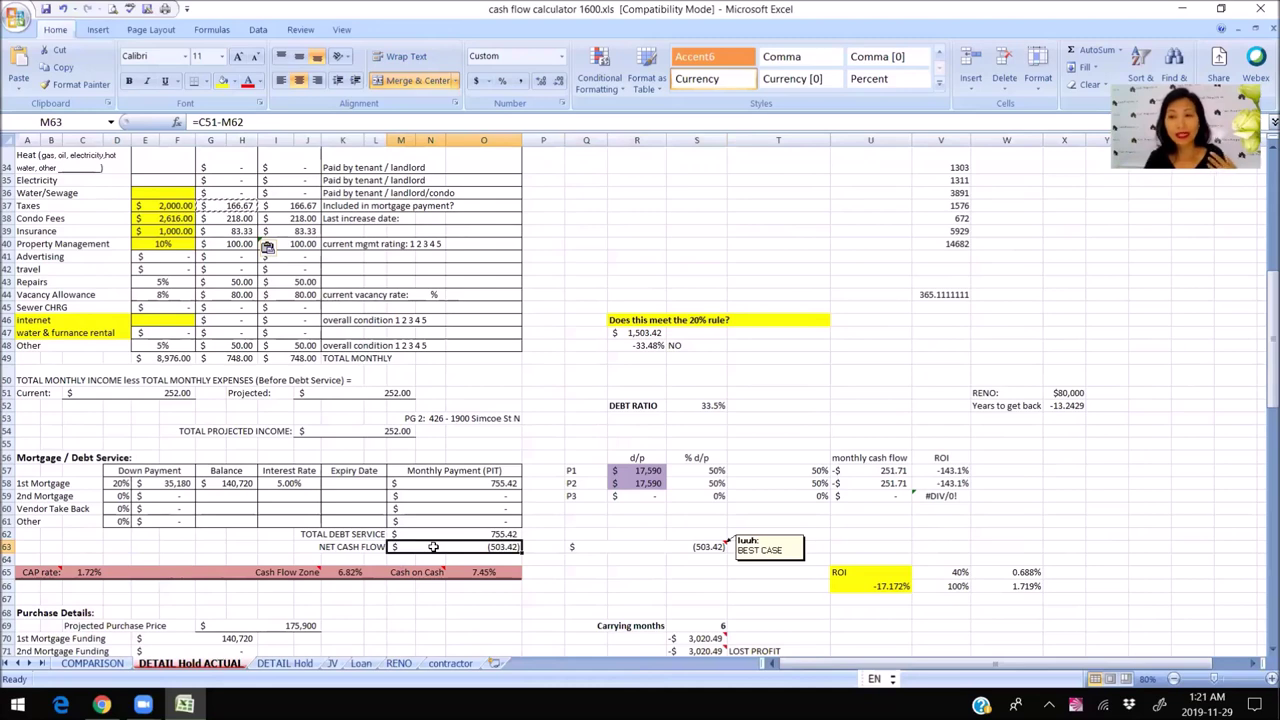
scroll(487, 364, "up", 2)
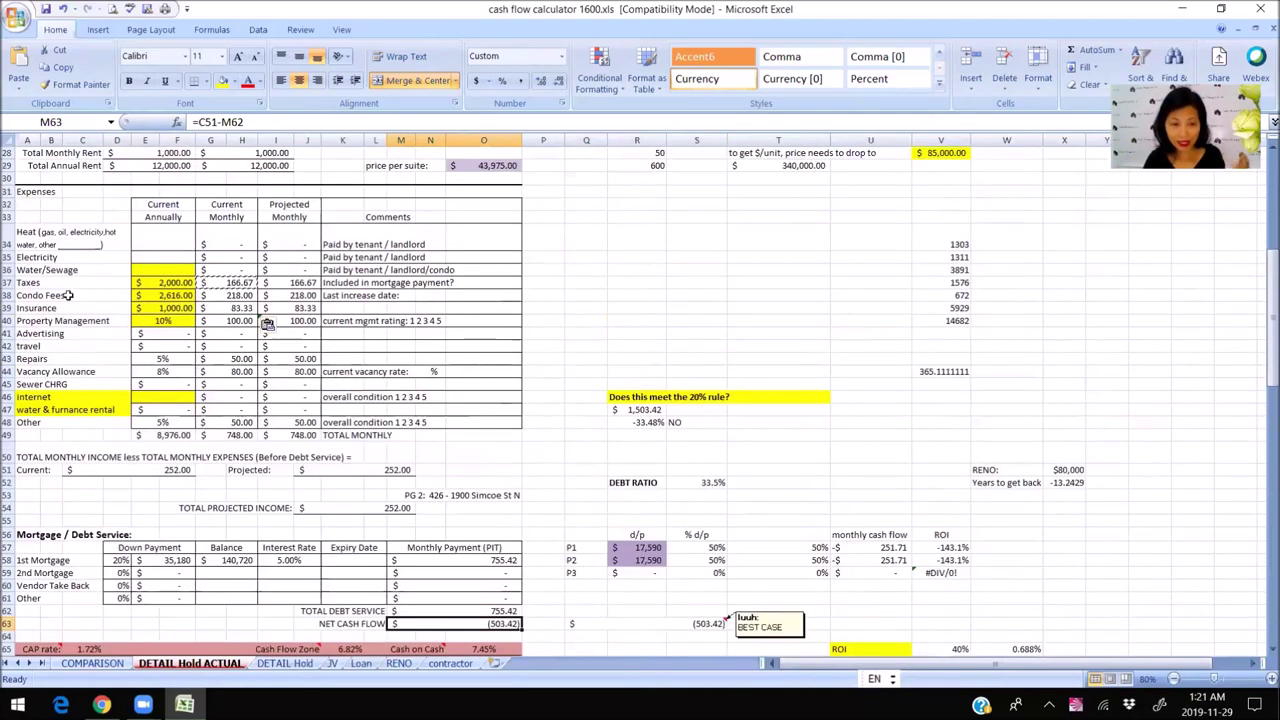
Lower annual taxes to 1,000 and check the updated net cash flow.
left_click(150, 283)
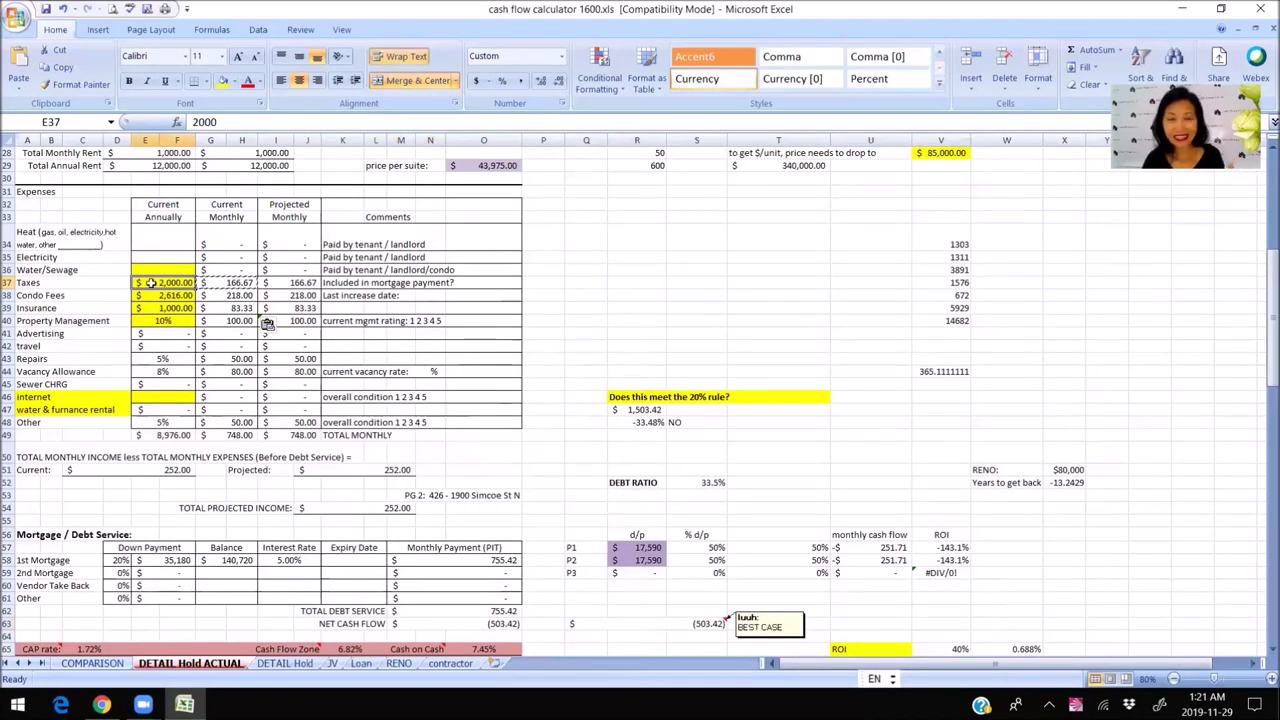
type("1000")
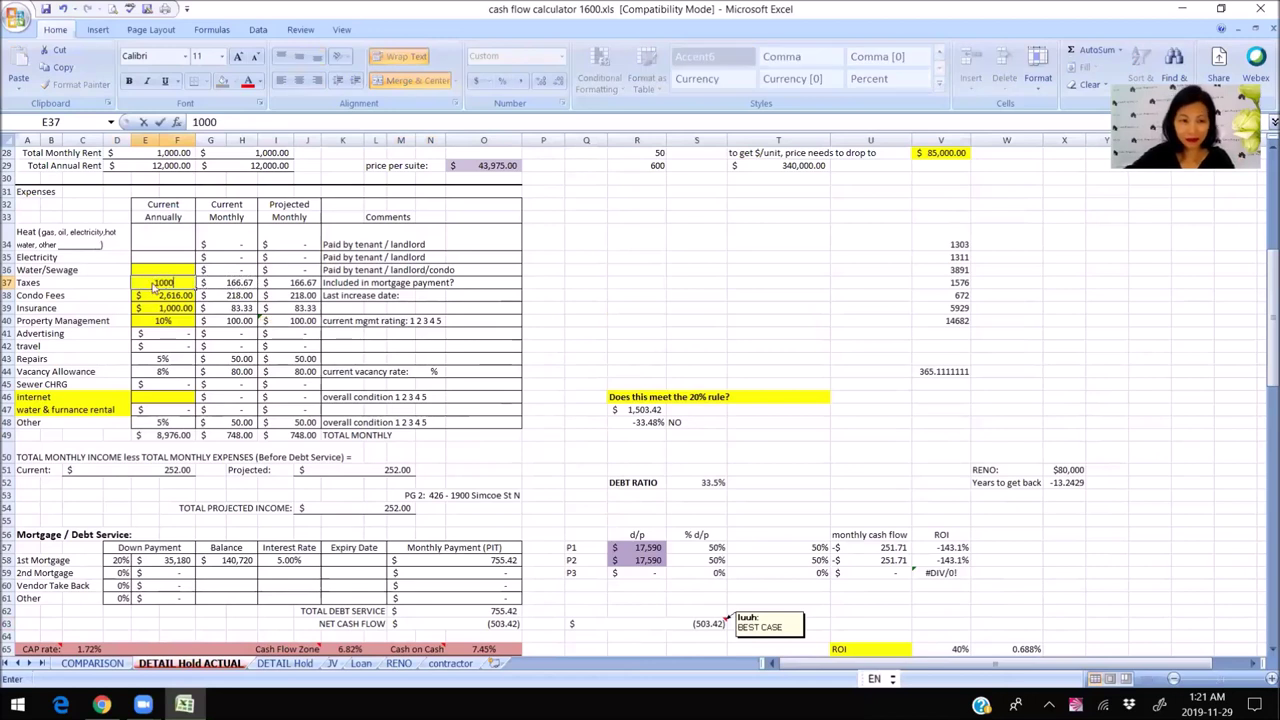
key("Return")
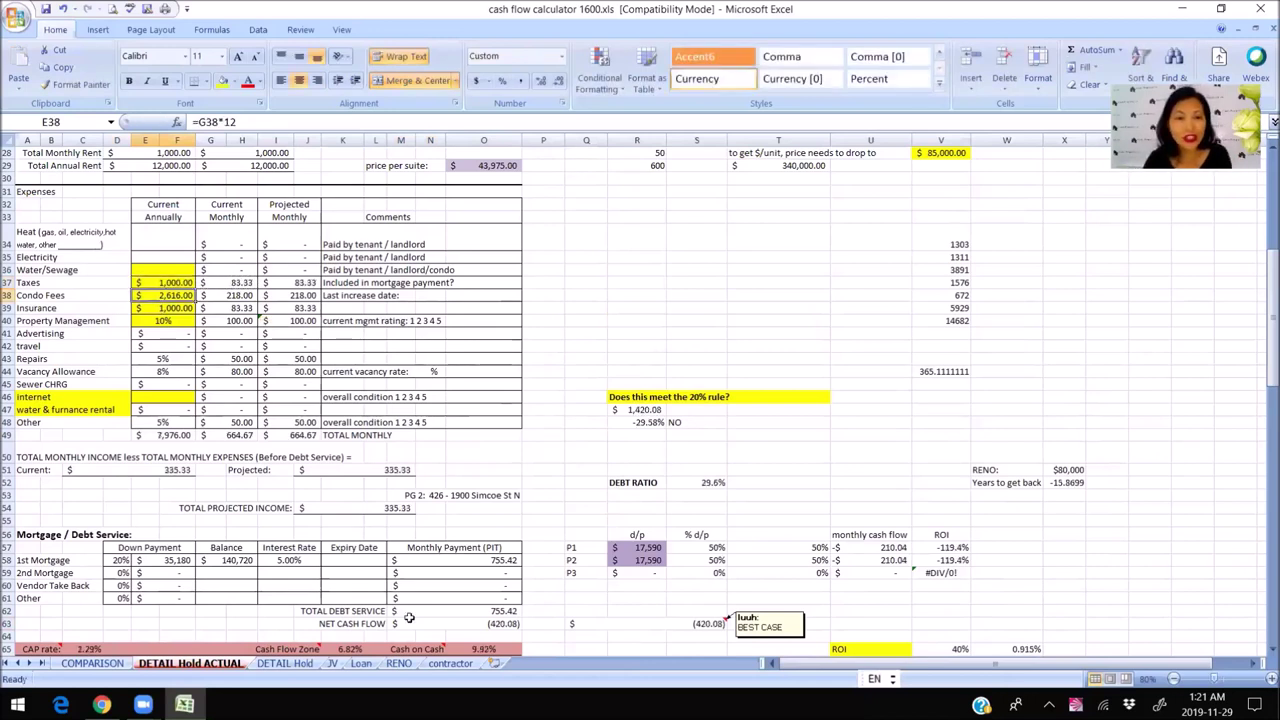
left_click(416, 622)
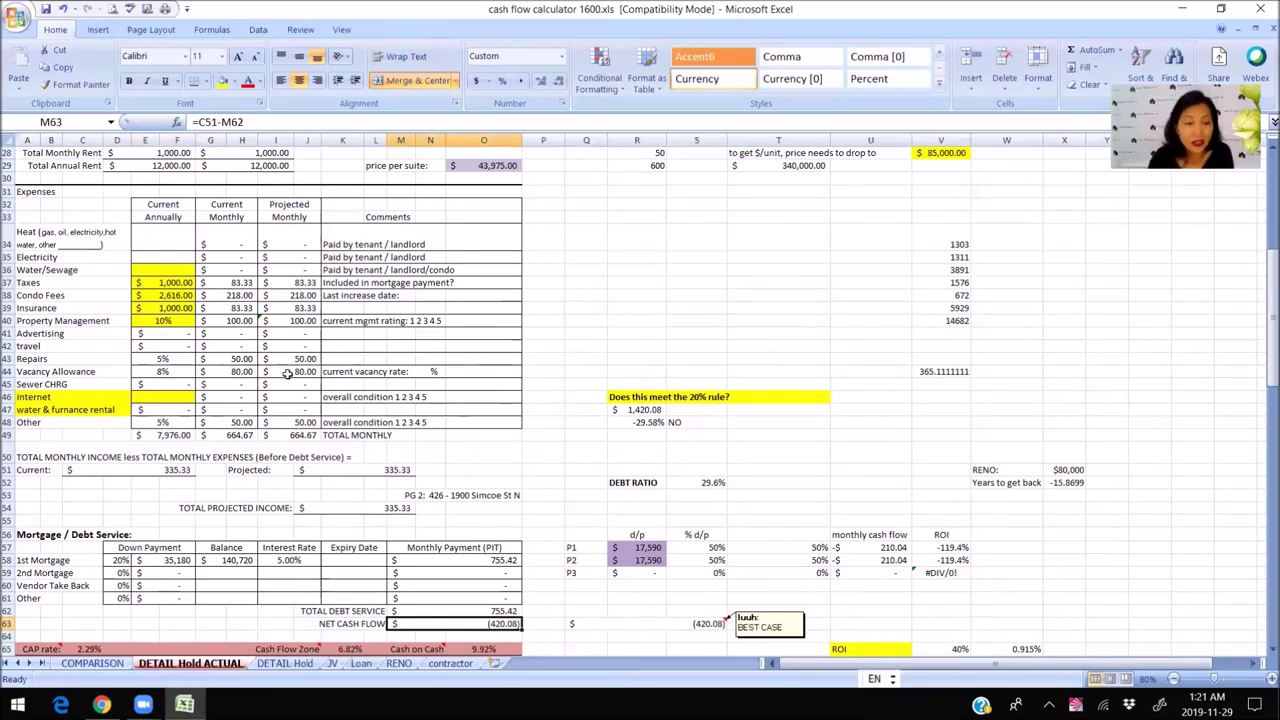
left_click(231, 297)
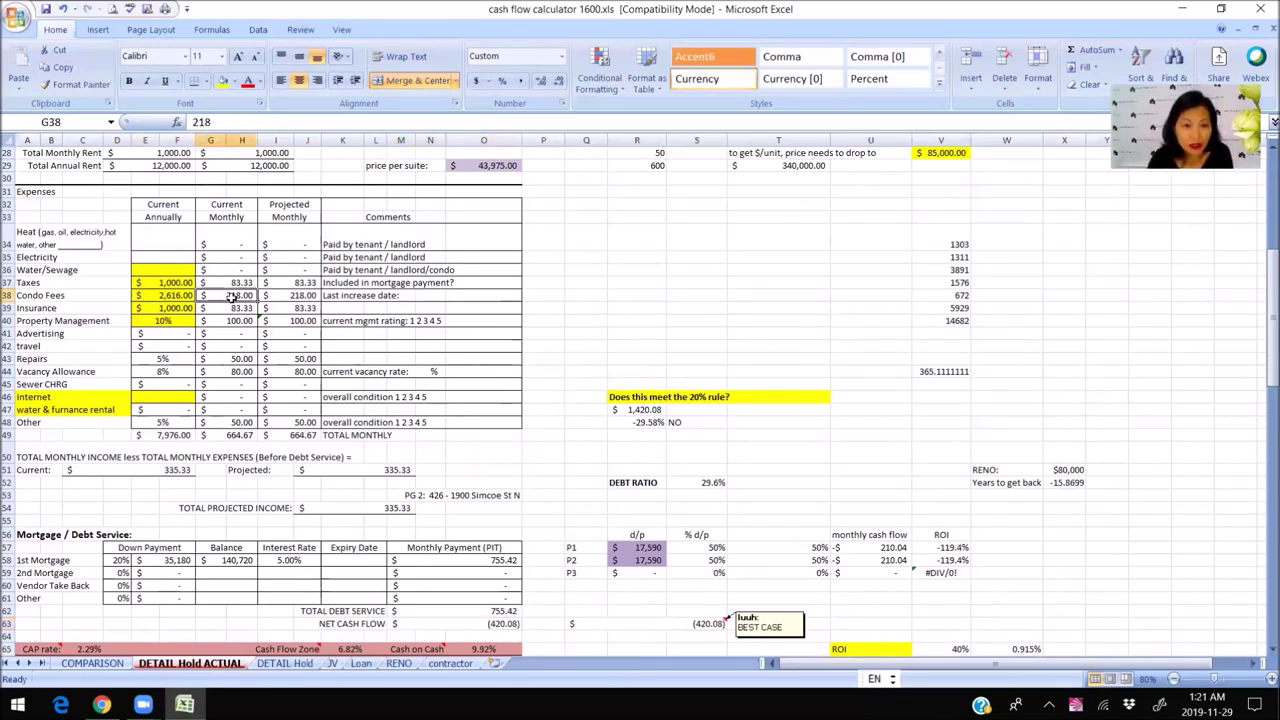
Lower annual insurance to 800, then review the repairs percentage.
left_click(147, 309)
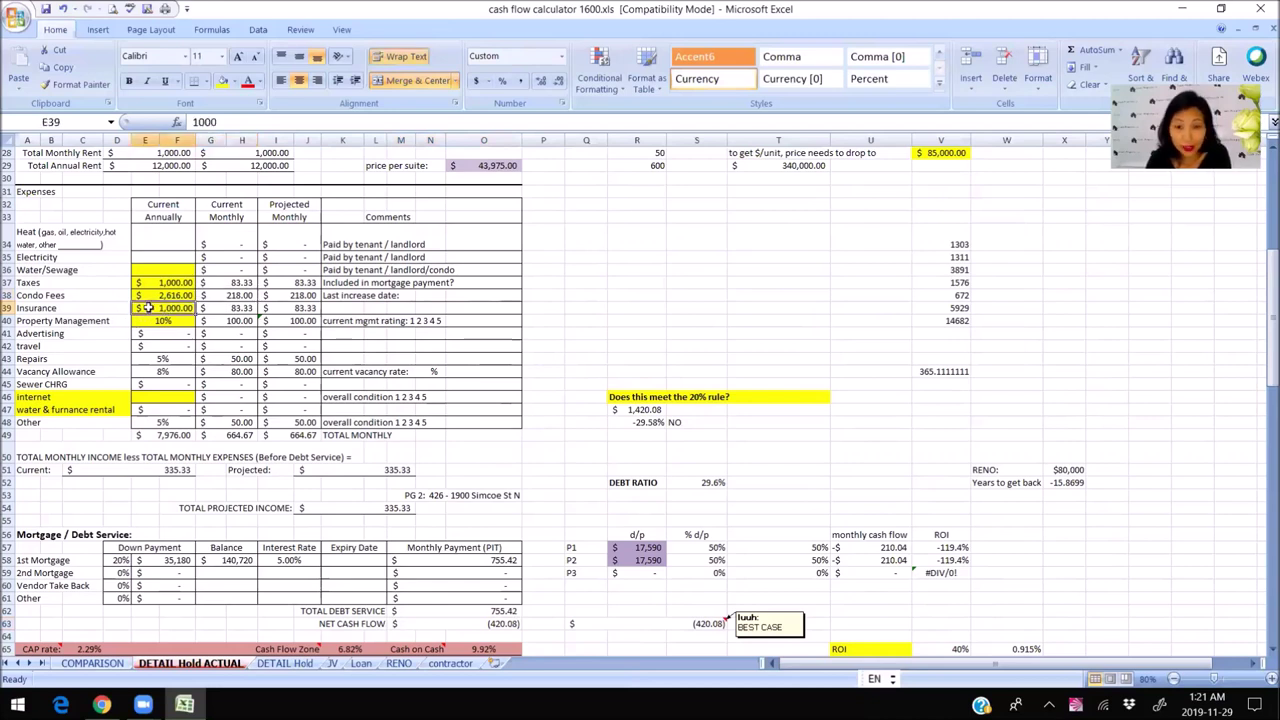
type("800")
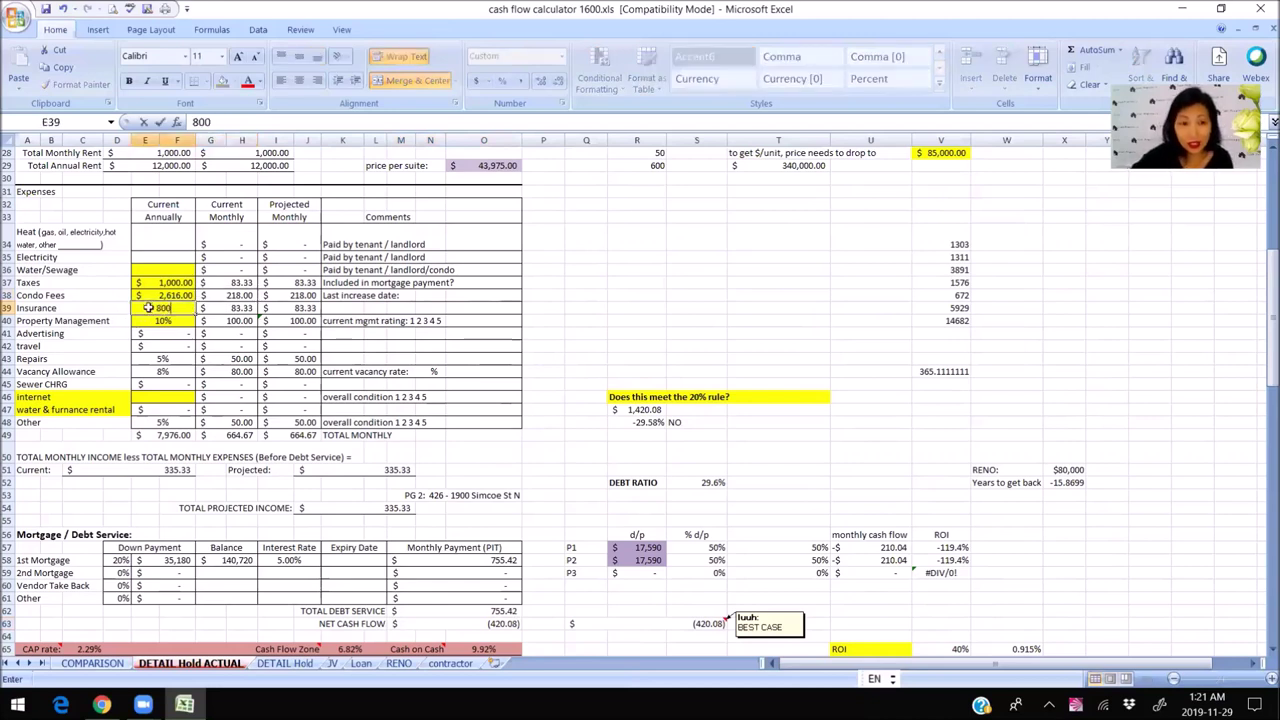
key("Return")
left_click(352, 336)
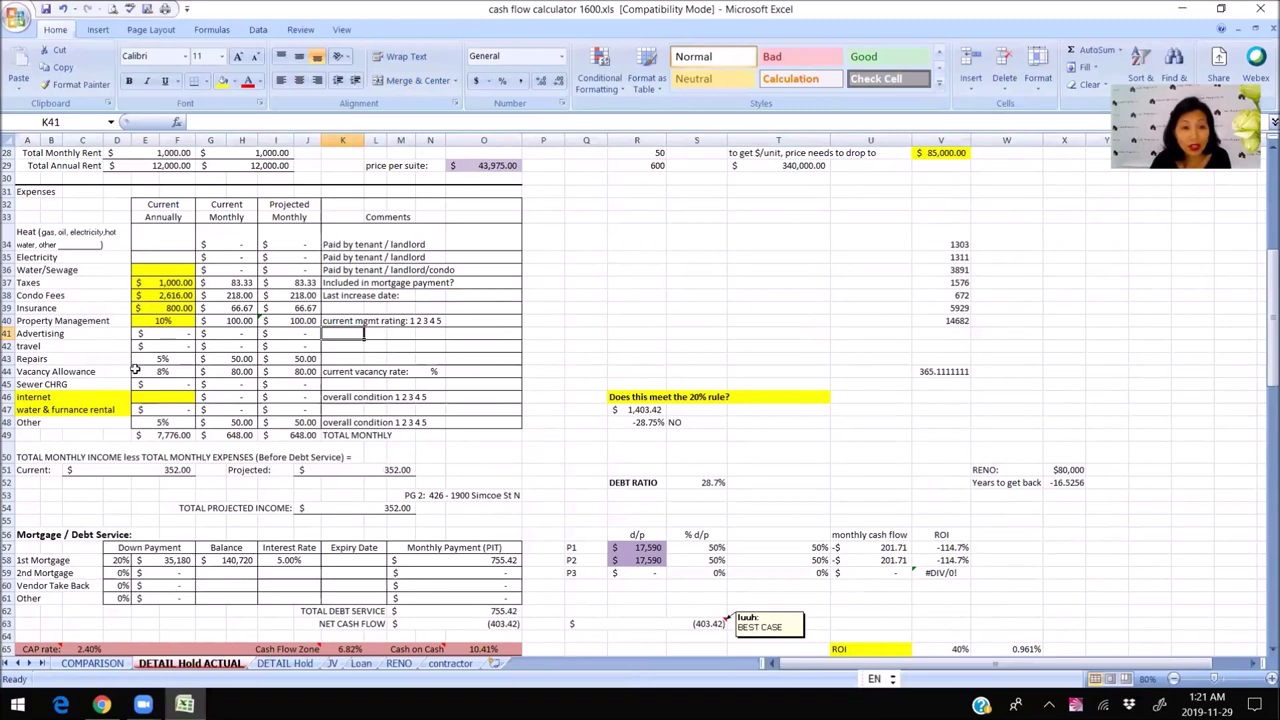
left_click(146, 359)
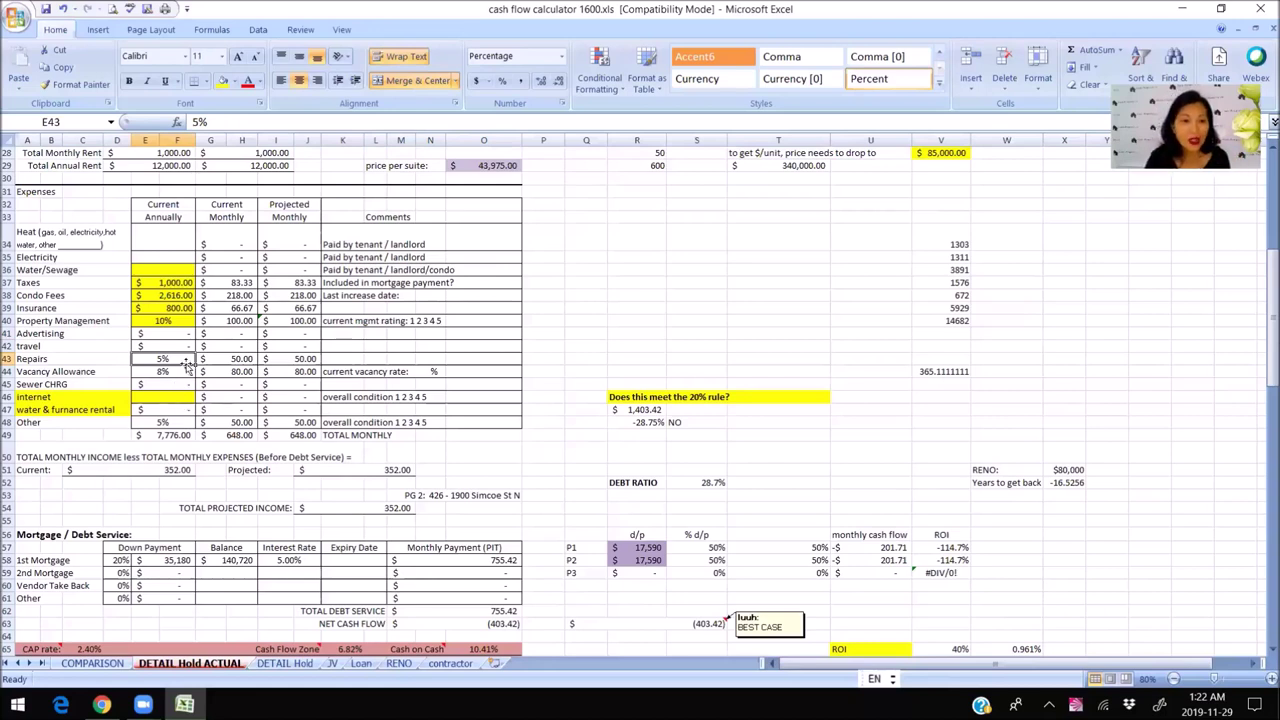
Zero the repairs, vacancy allowance and Other expense rates; net cash flow becomes (223.42).
type("0")
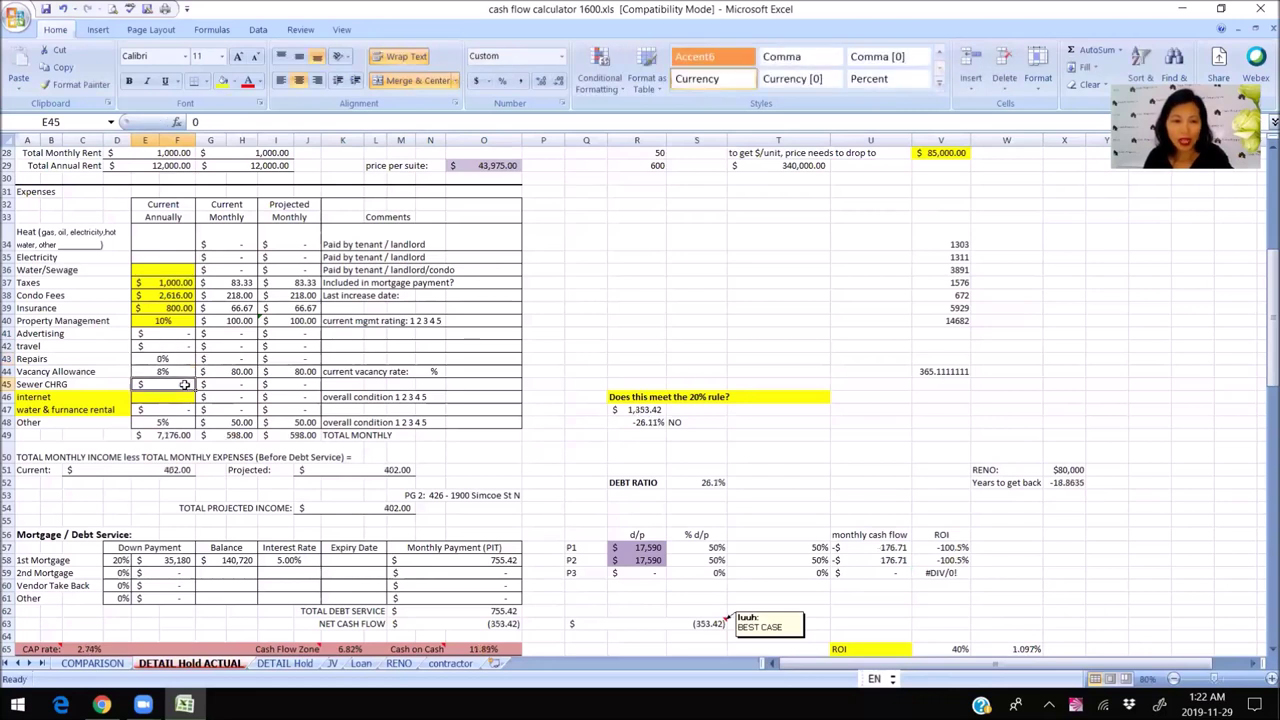
left_click(173, 371)
type("0")
key("Return")
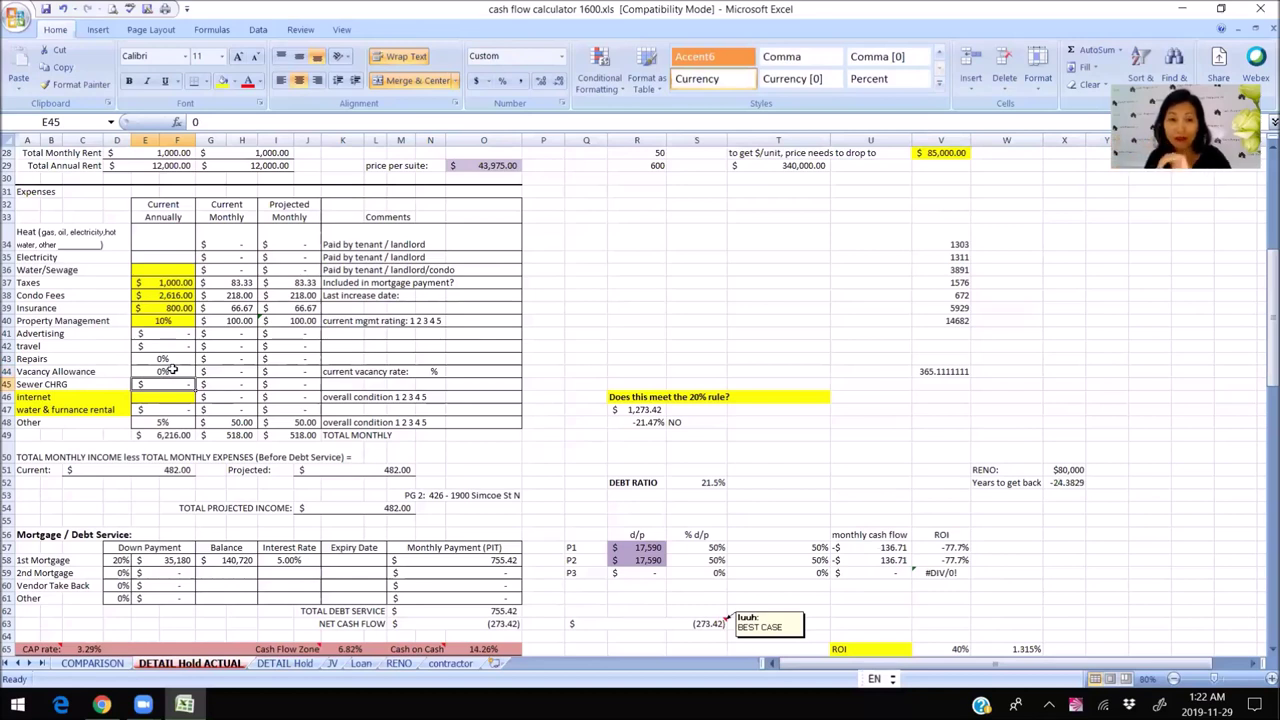
left_click(200, 476)
left_click(160, 422)
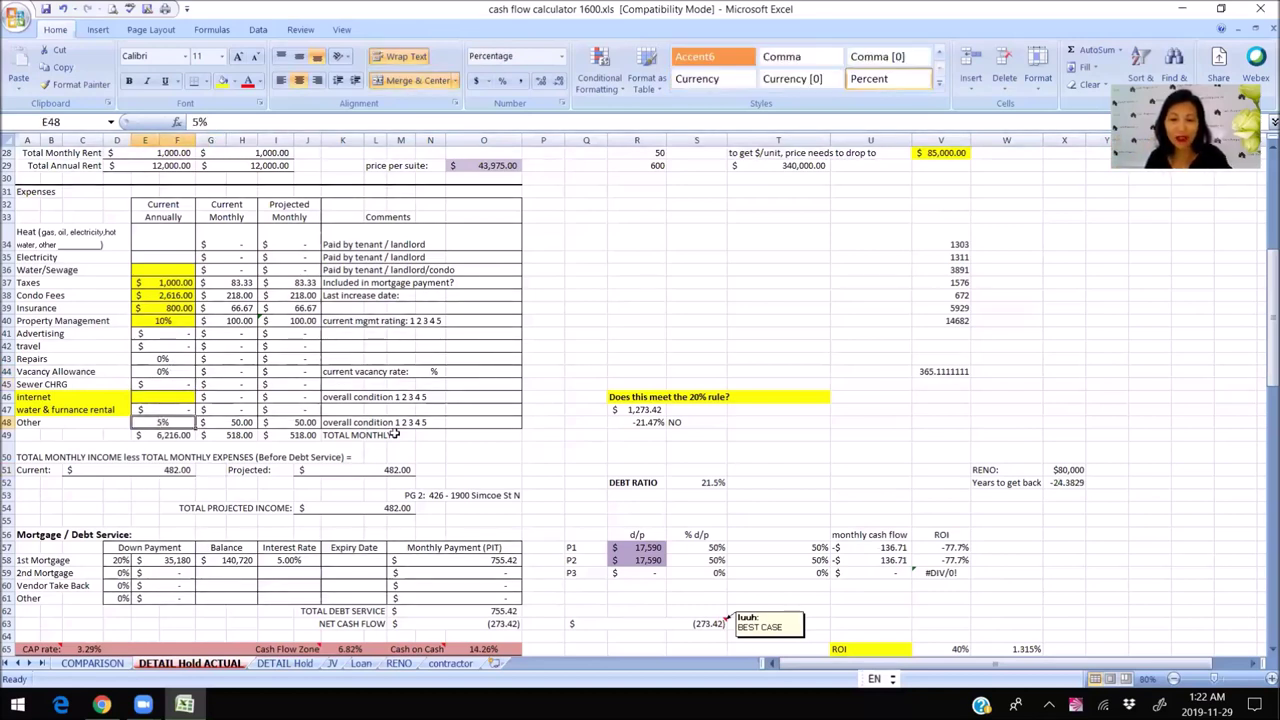
type("0")
left_click(275, 494)
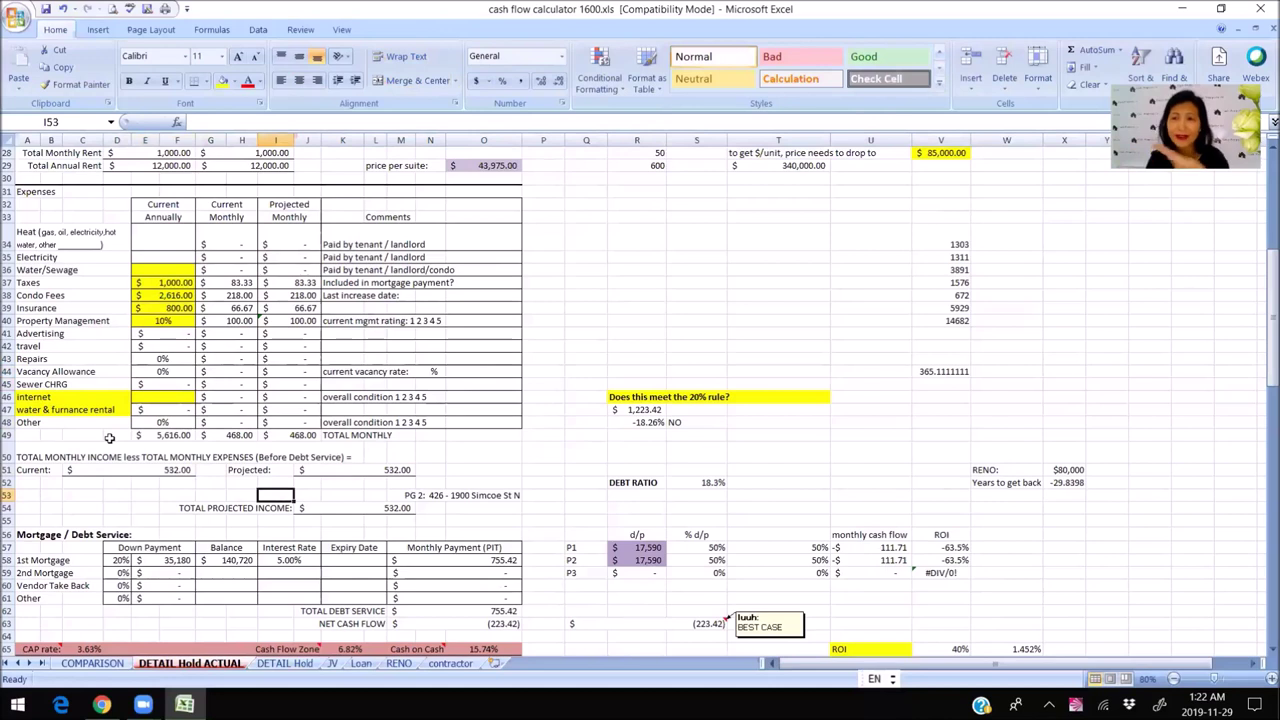
left_click(445, 626)
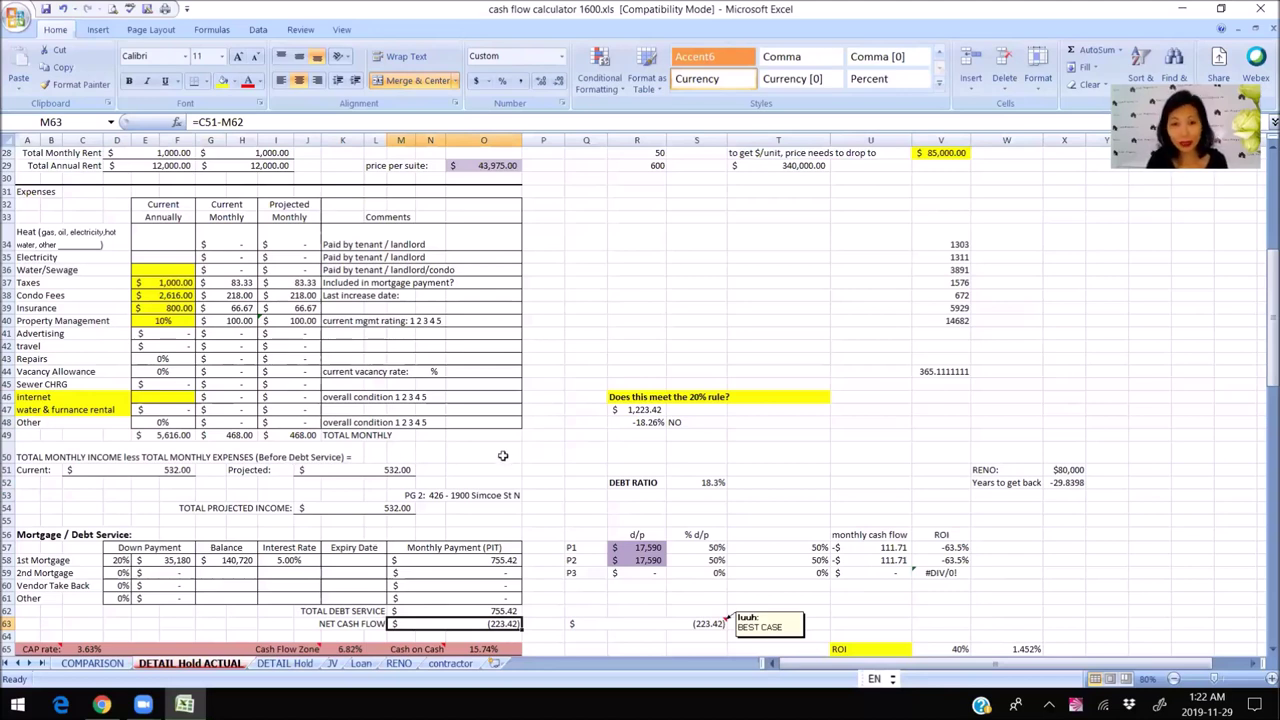
Enter 0% as the first mortgage rate and inspect the 390.89 PMT payment.
scroll(503, 456, "down", 2)
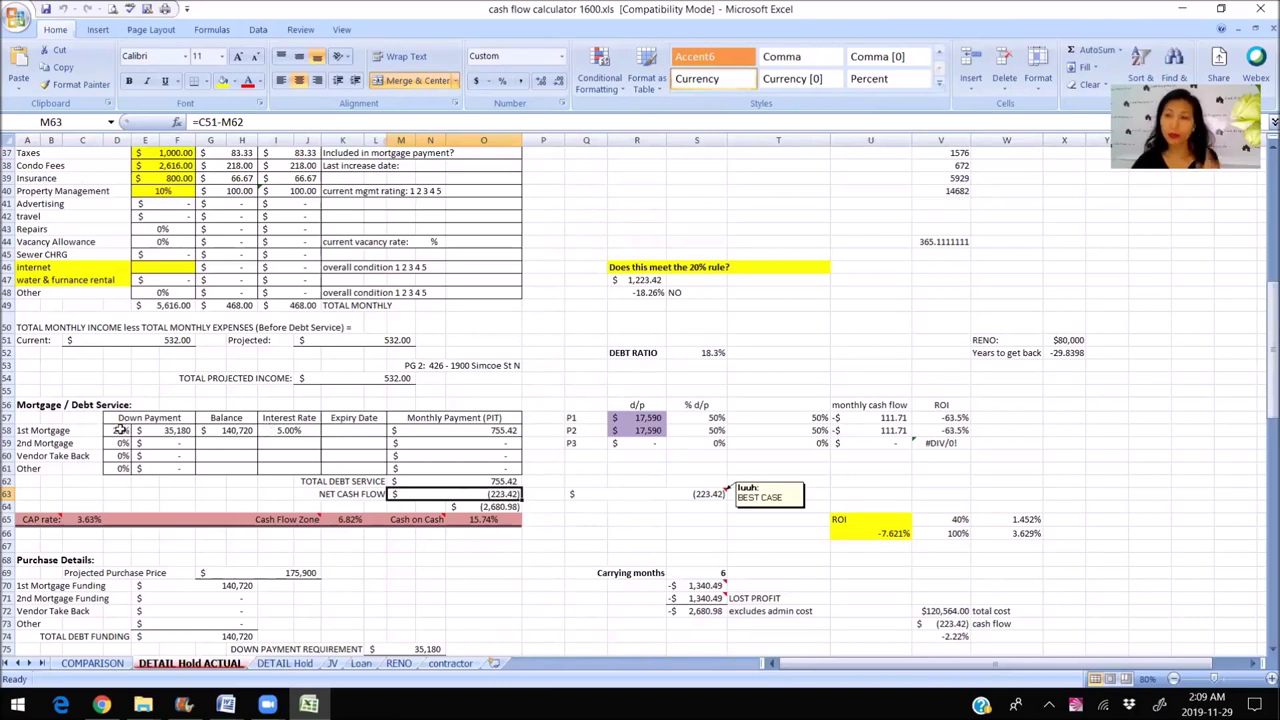
left_click(120, 430)
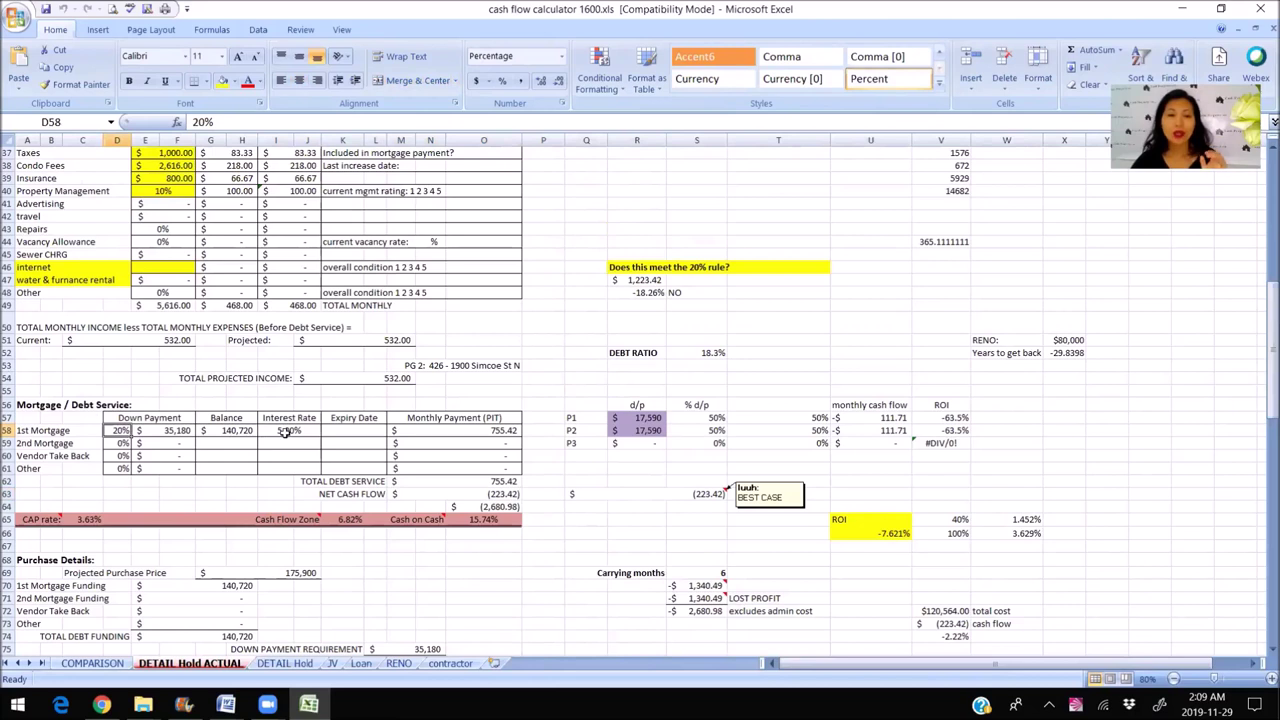
left_click(286, 430)
type("0")
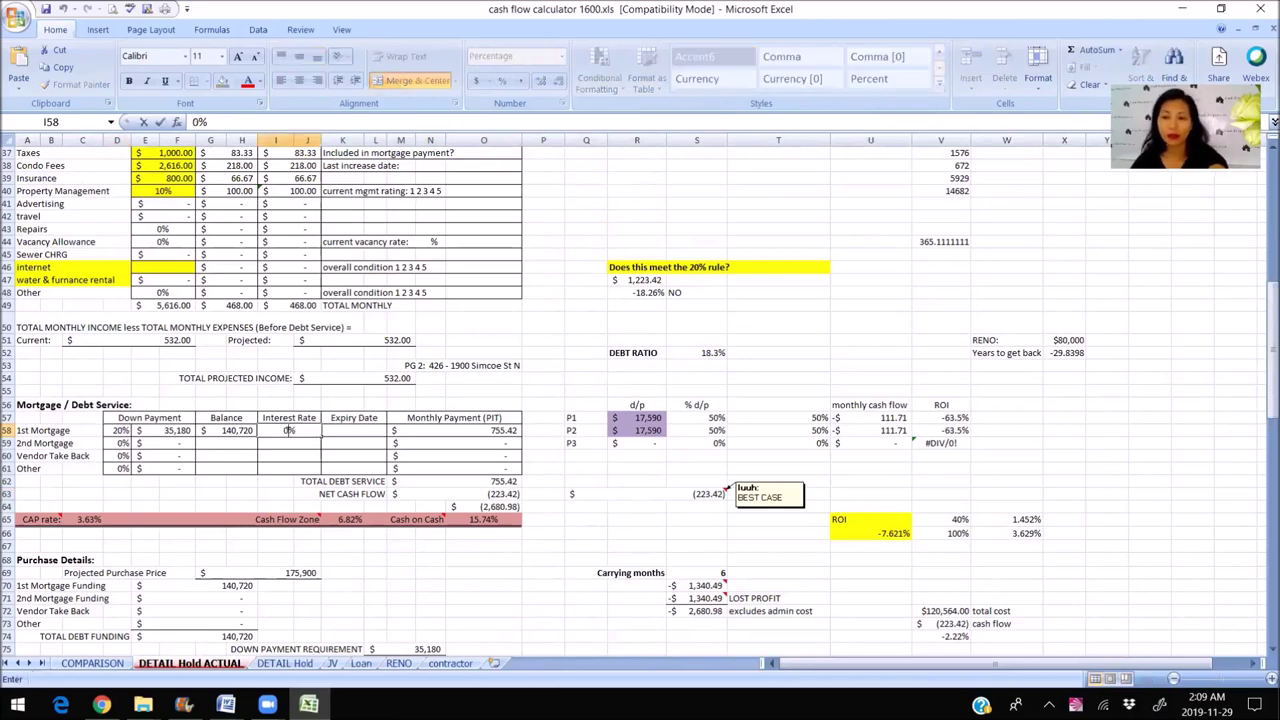
key("Return")
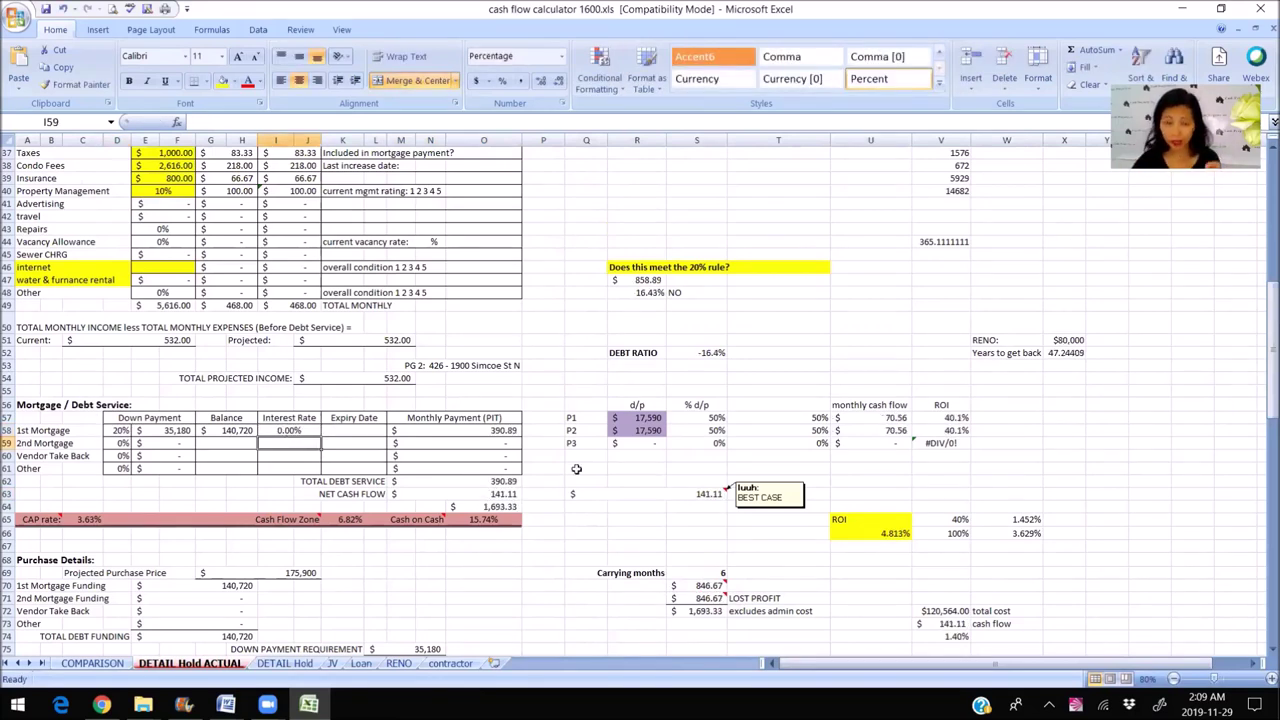
left_click(578, 469)
left_click(430, 431)
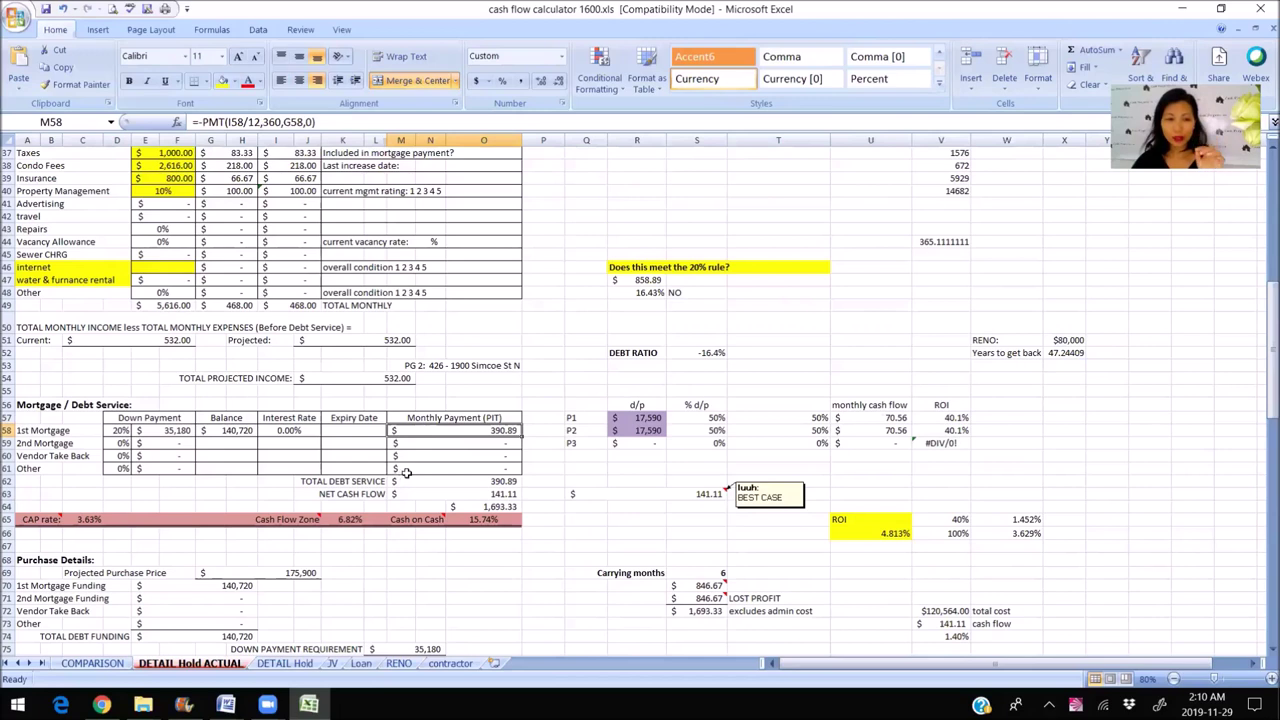
left_click(117, 430)
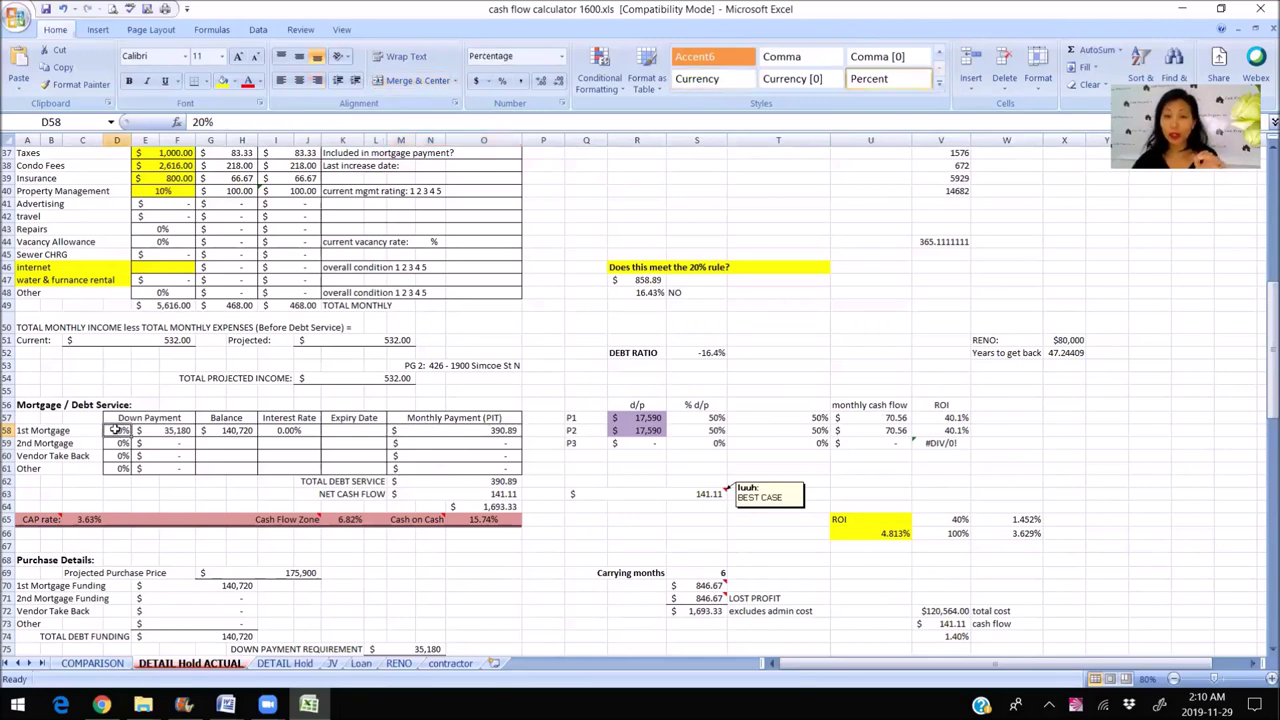
left_click(277, 430)
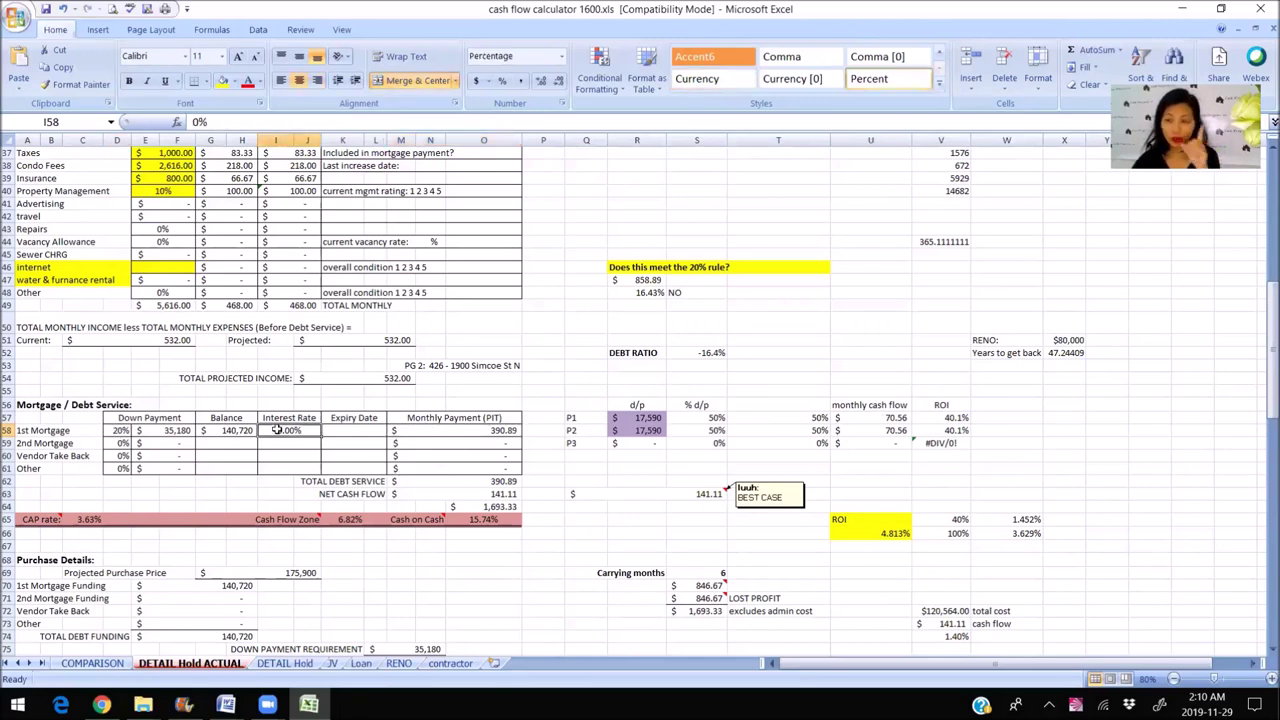
left_click(471, 436)
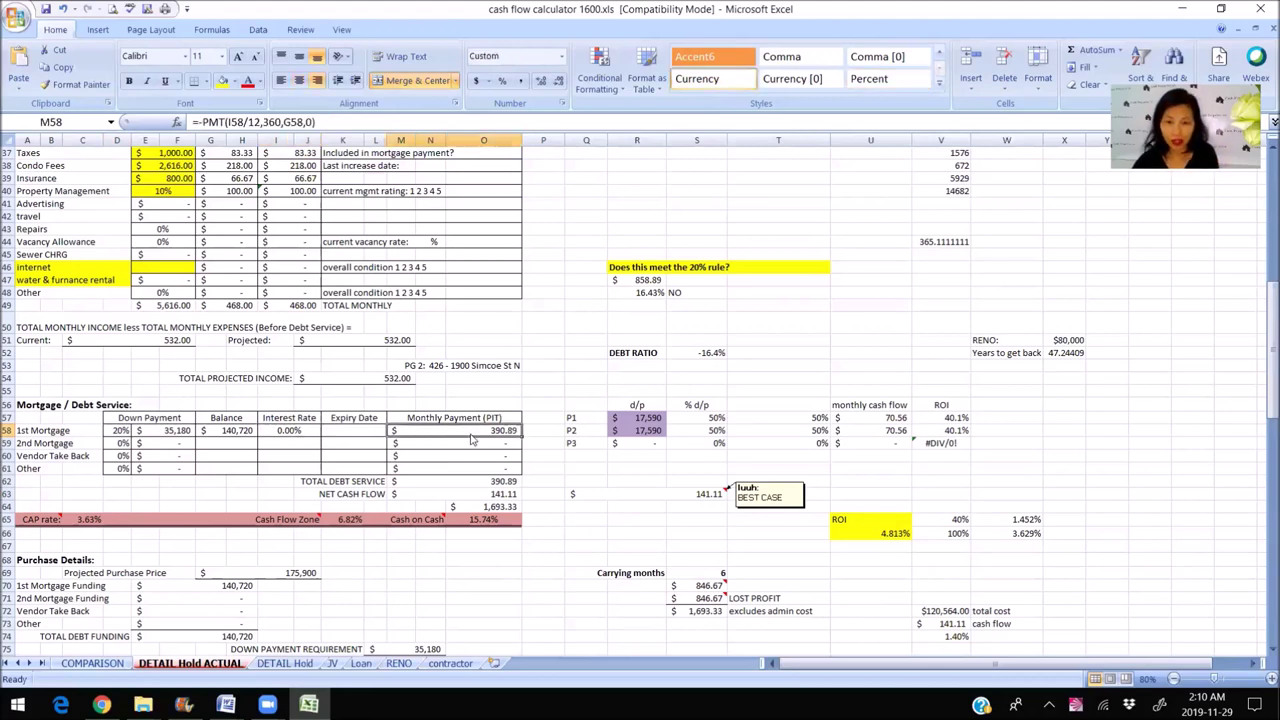
left_click(427, 490)
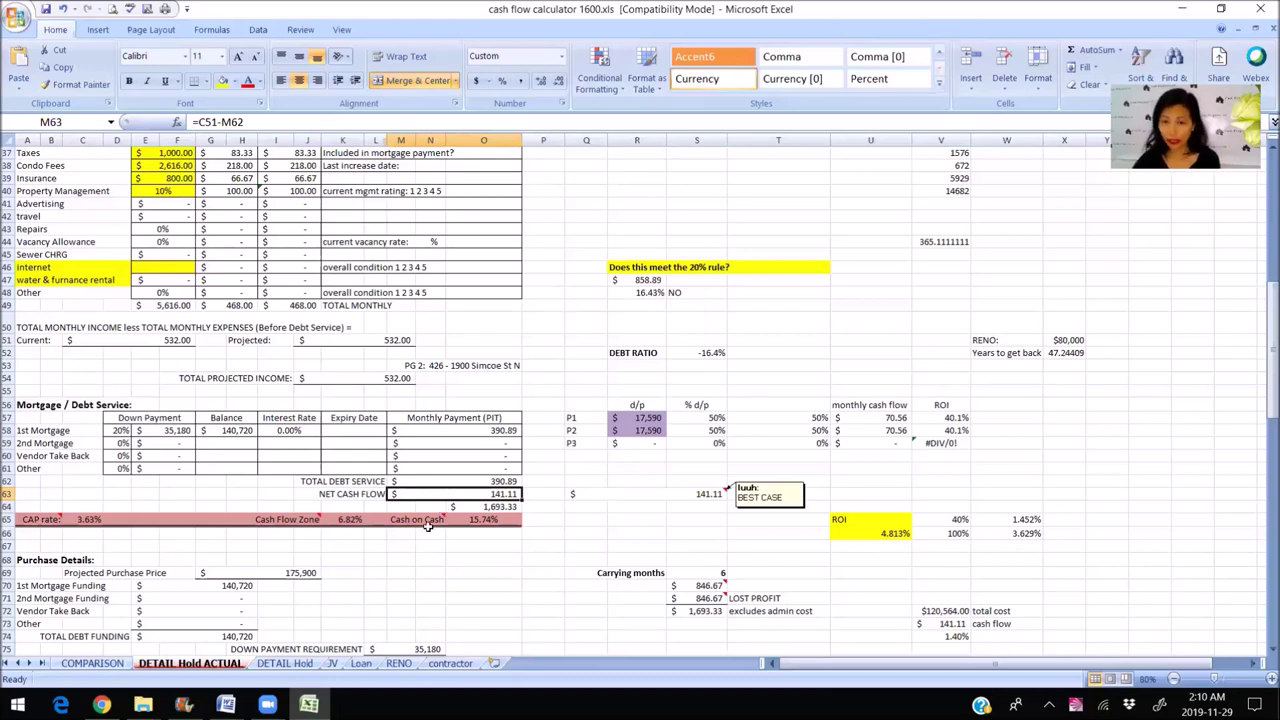
left_click(455, 506)
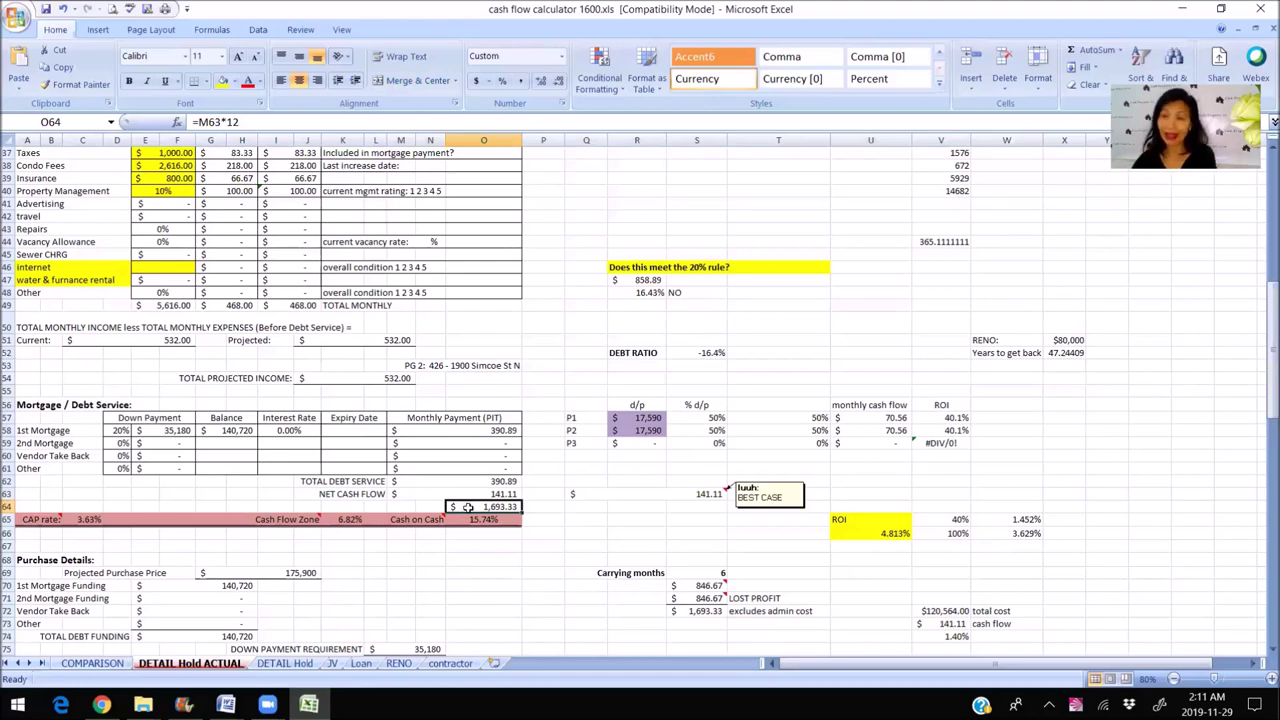
Enter 3% as the first mortgage rate and review net cash flow of (61.28).
left_click(288, 430)
type("3")
left_click(315, 455)
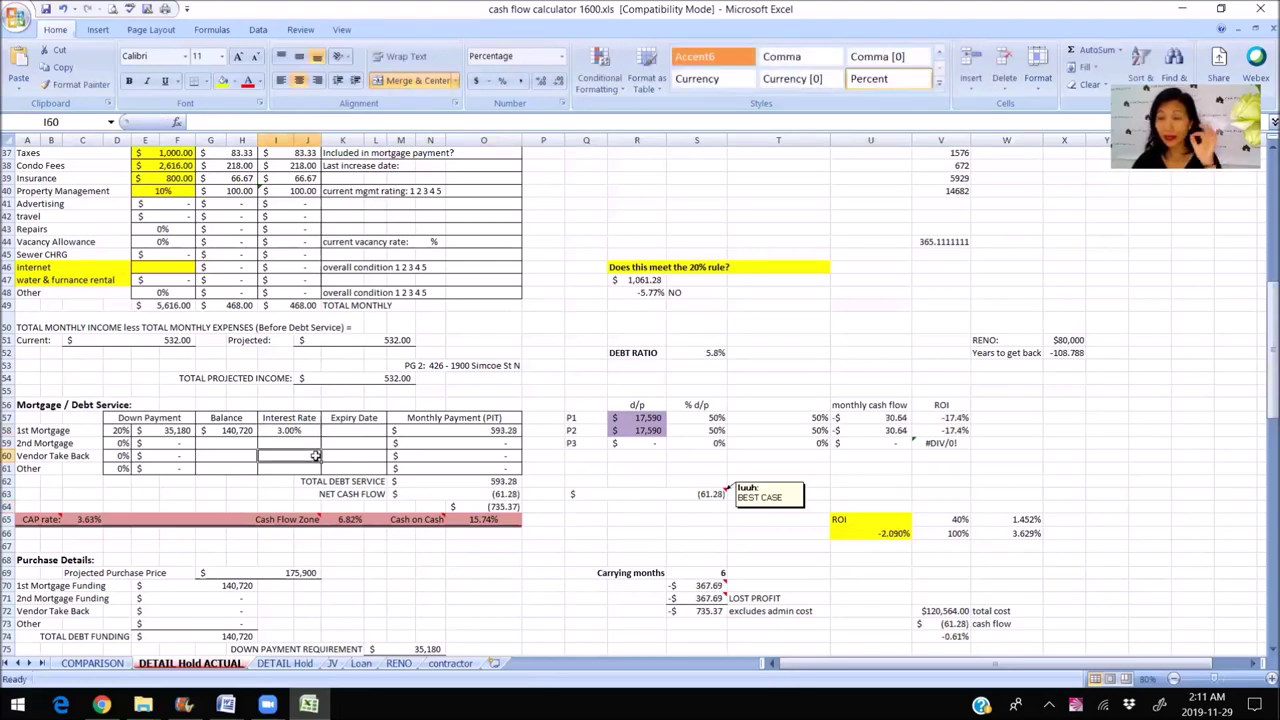
left_click(437, 497)
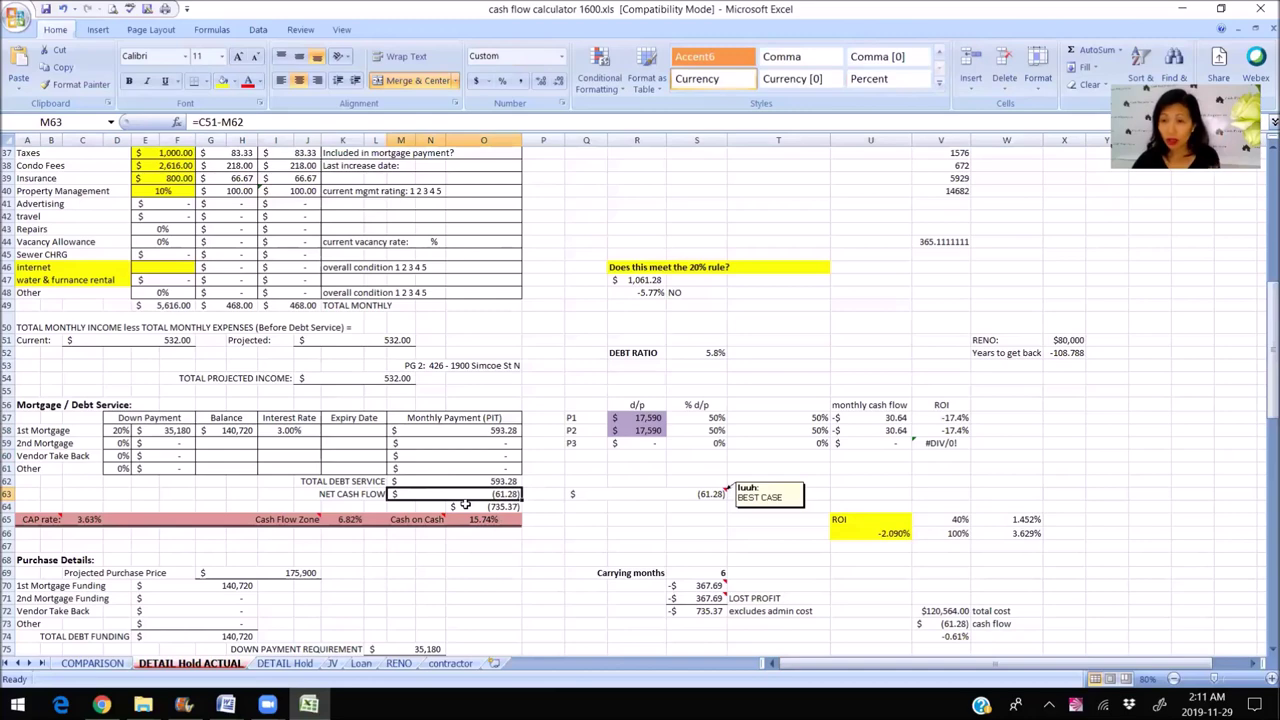
scroll(370, 456, "up", 12)
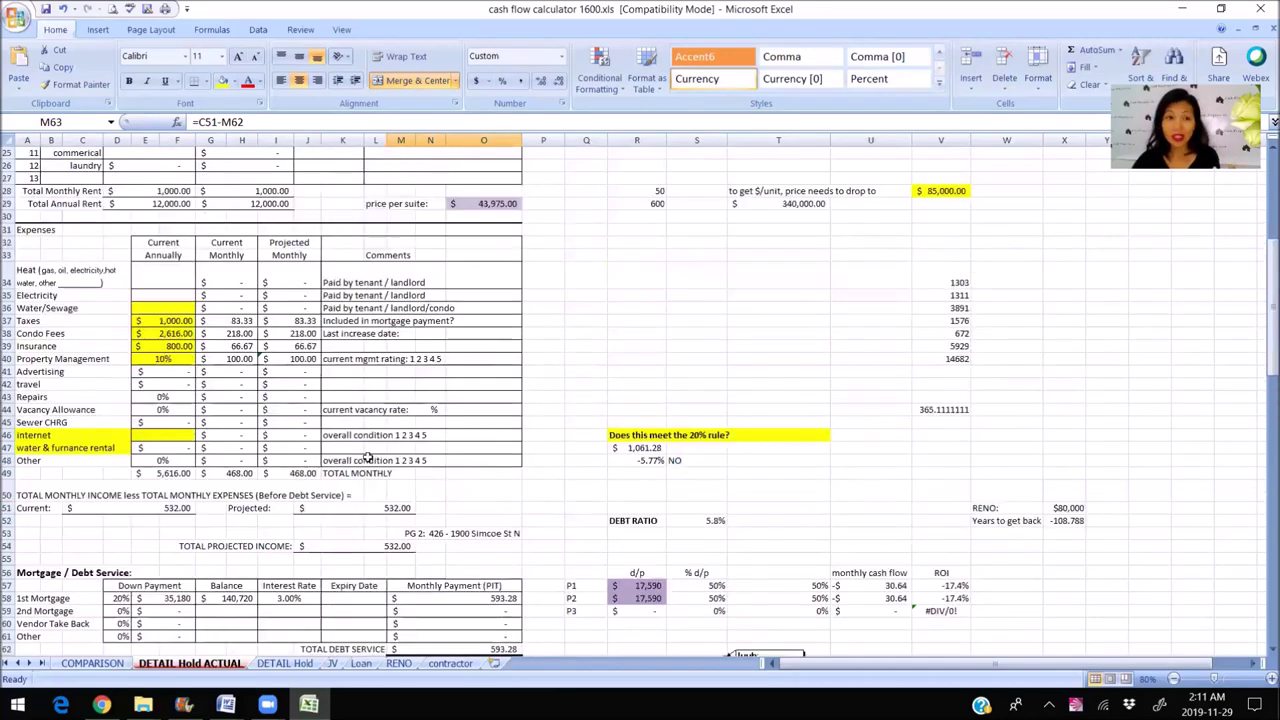
left_click(120, 331)
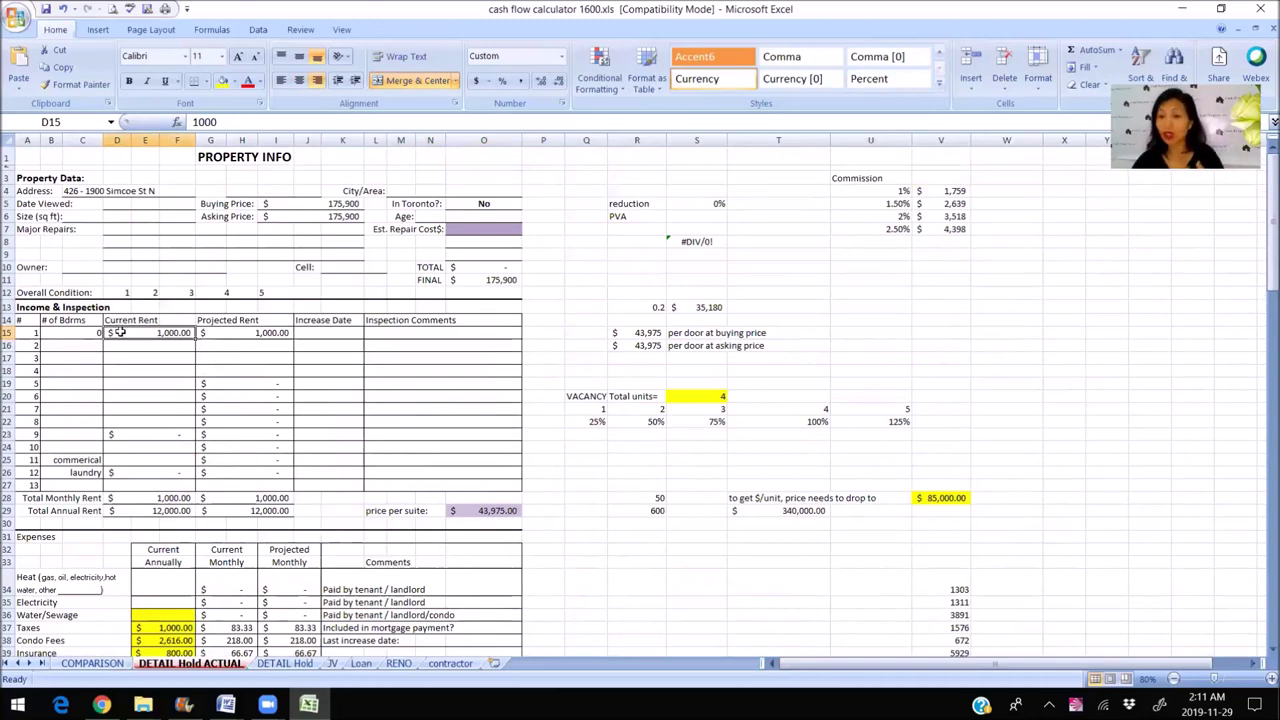
scroll(114, 428, "down", 12)
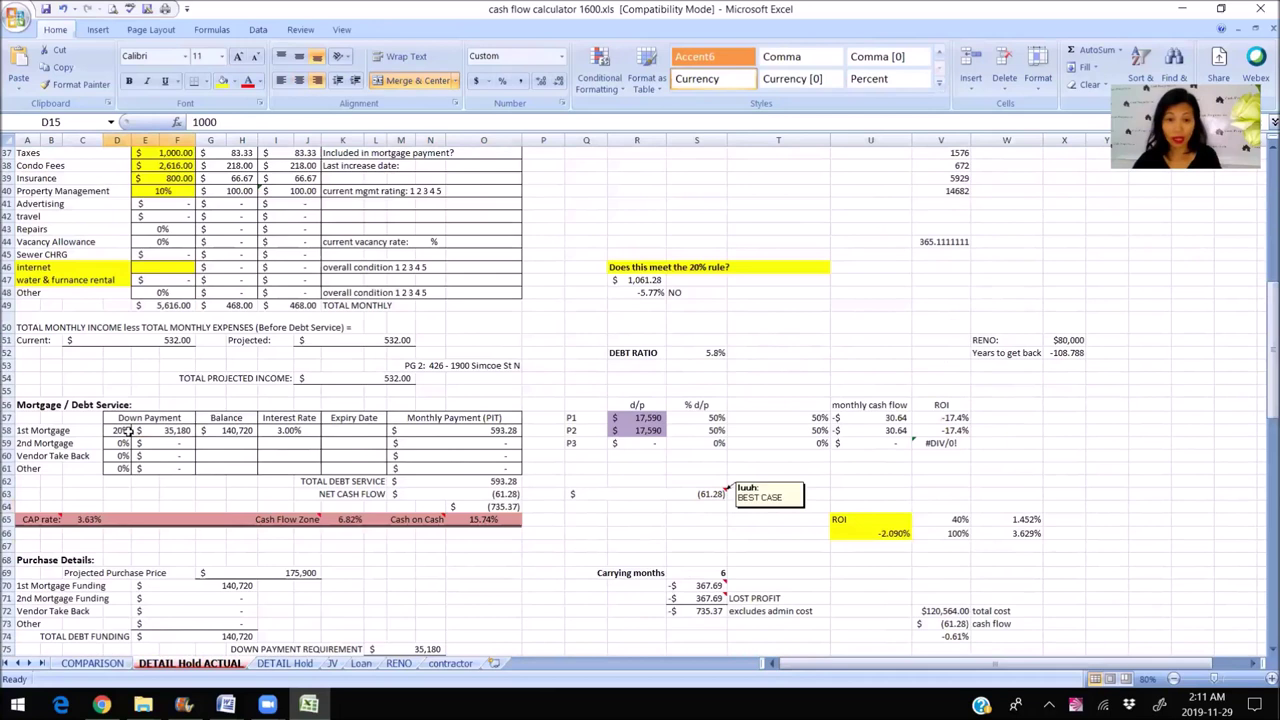
left_click(440, 492)
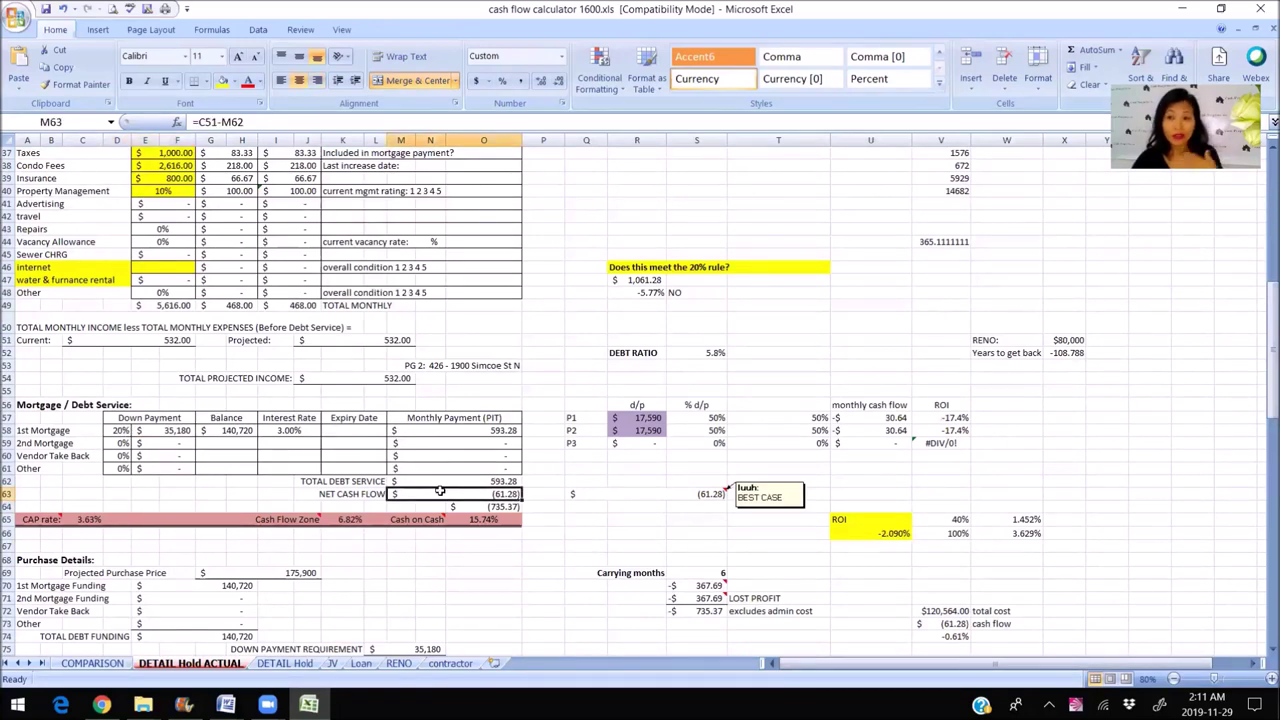